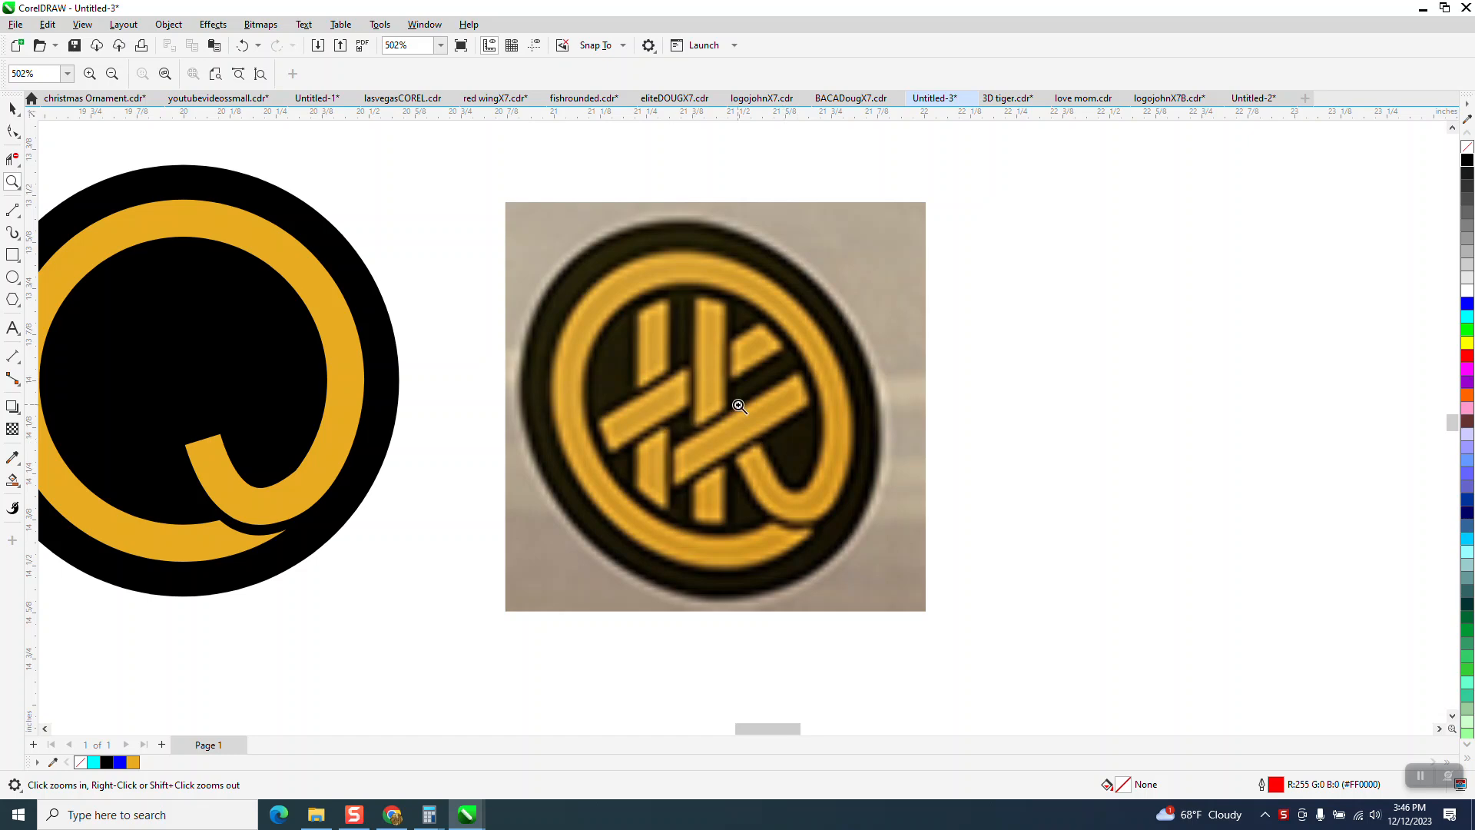
# Draw a circle about 1.1 inches in diameter beside the black badge and move it level with the badge.
pyautogui.scroll(-1, 806, 406)
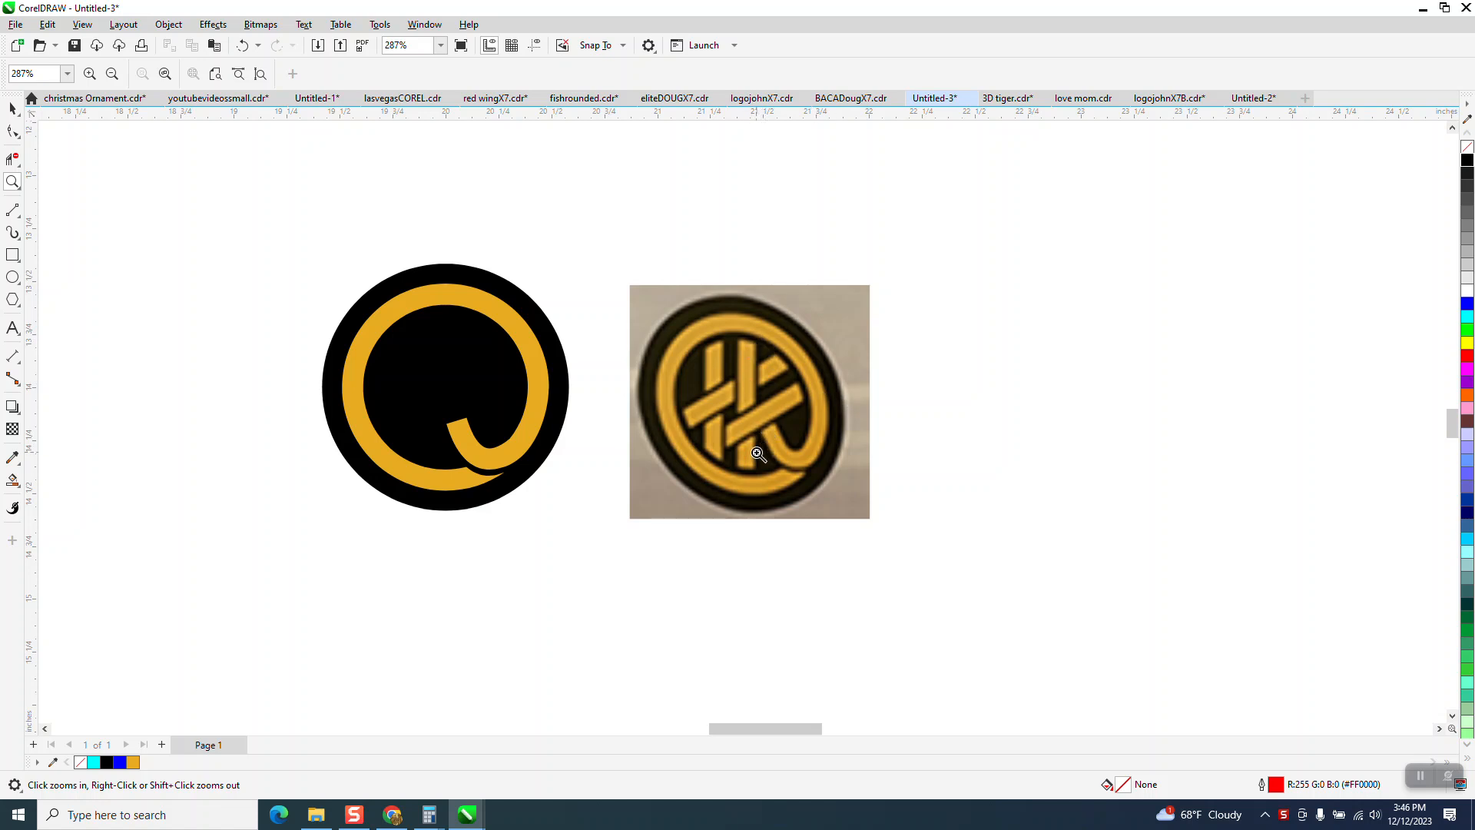
pyautogui.scroll(-1, 823, 413)
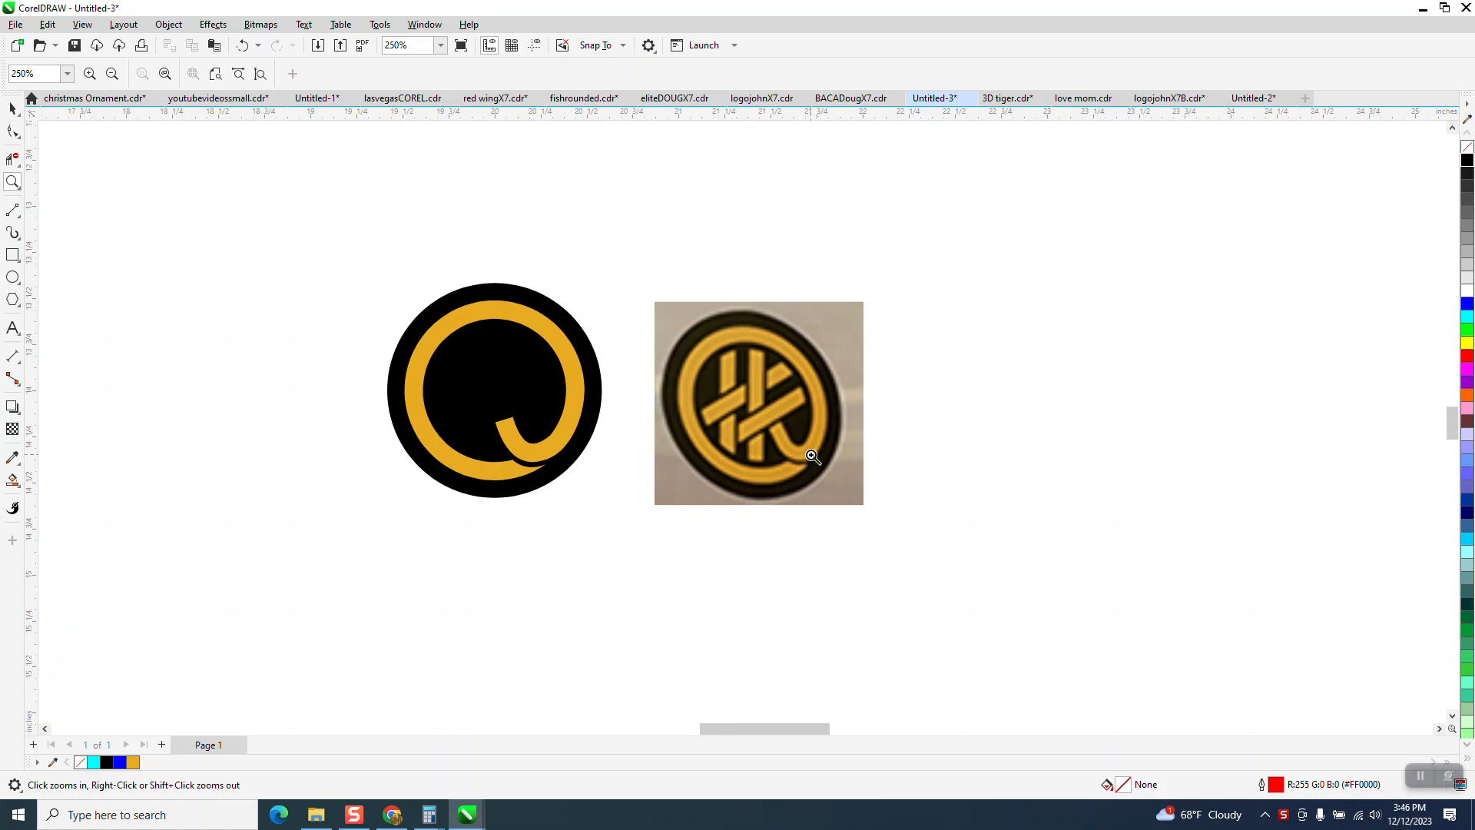
pyautogui.scroll(-2, 751, 419)
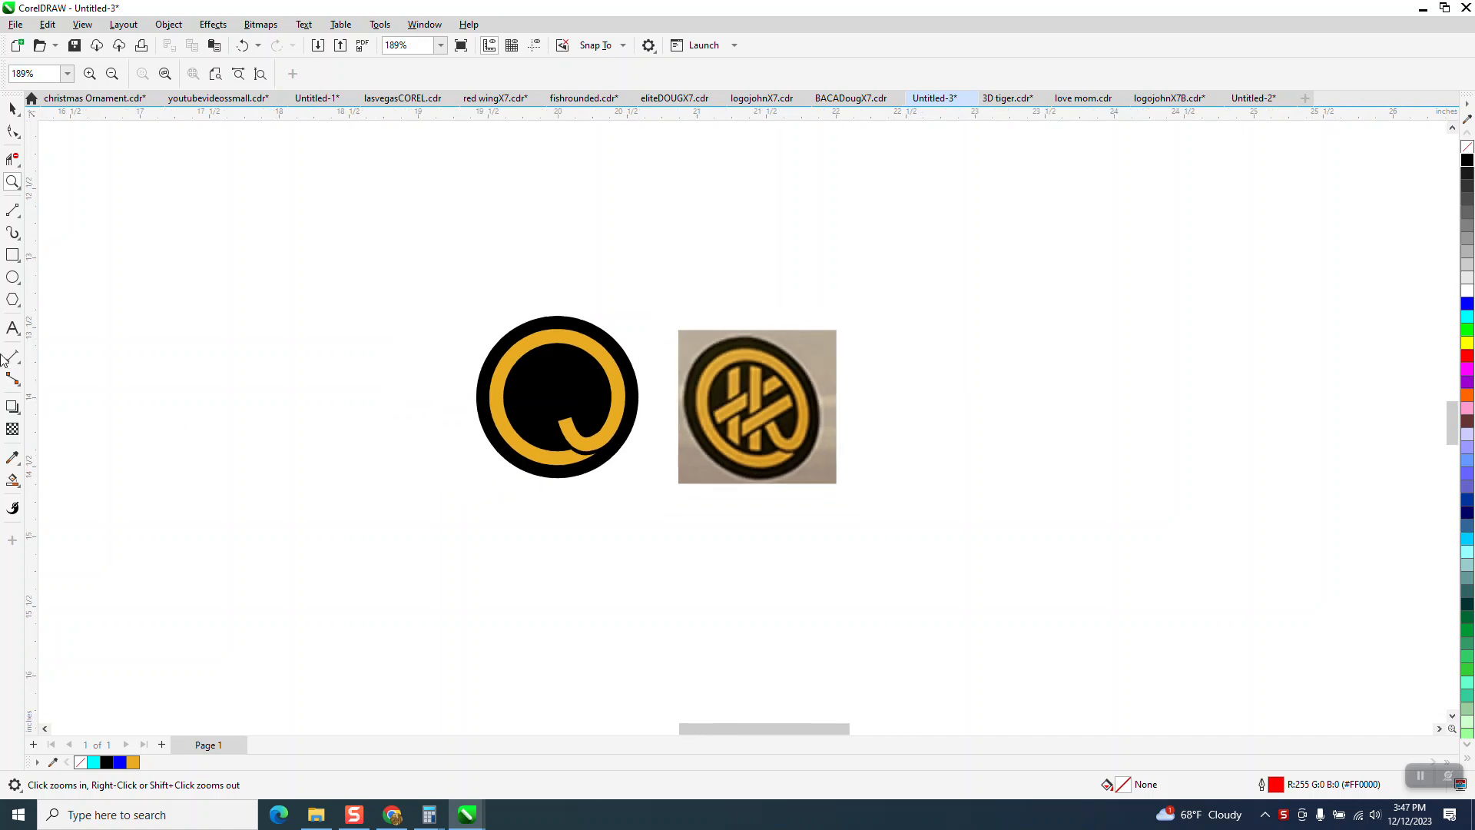
pyautogui.click(14, 278)
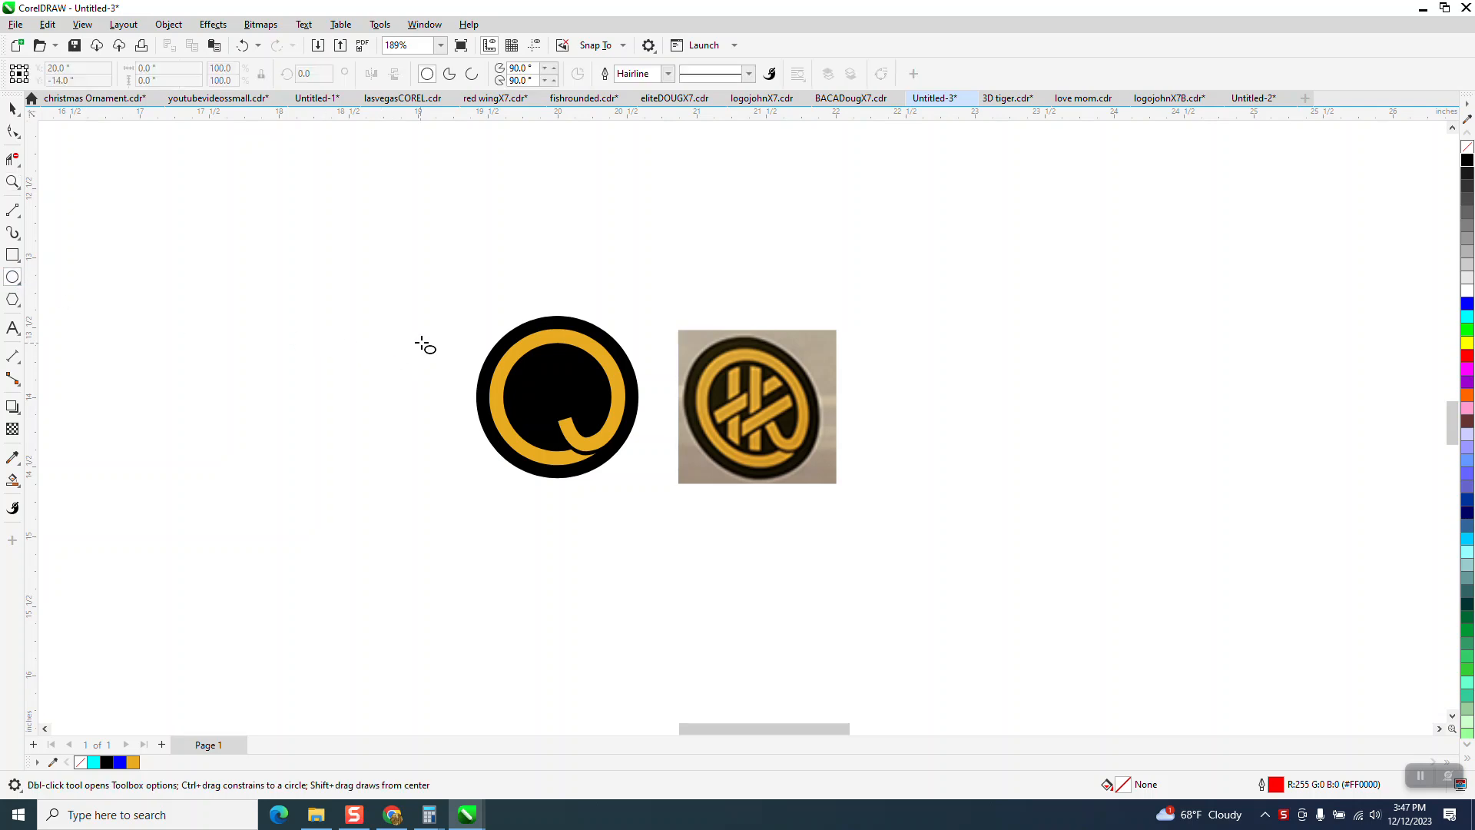
pyautogui.moveTo(431, 335)
pyautogui.mouseDown()
pyautogui.moveTo(323, 425)
pyautogui.moveTo(277, 489)
pyautogui.mouseUp()
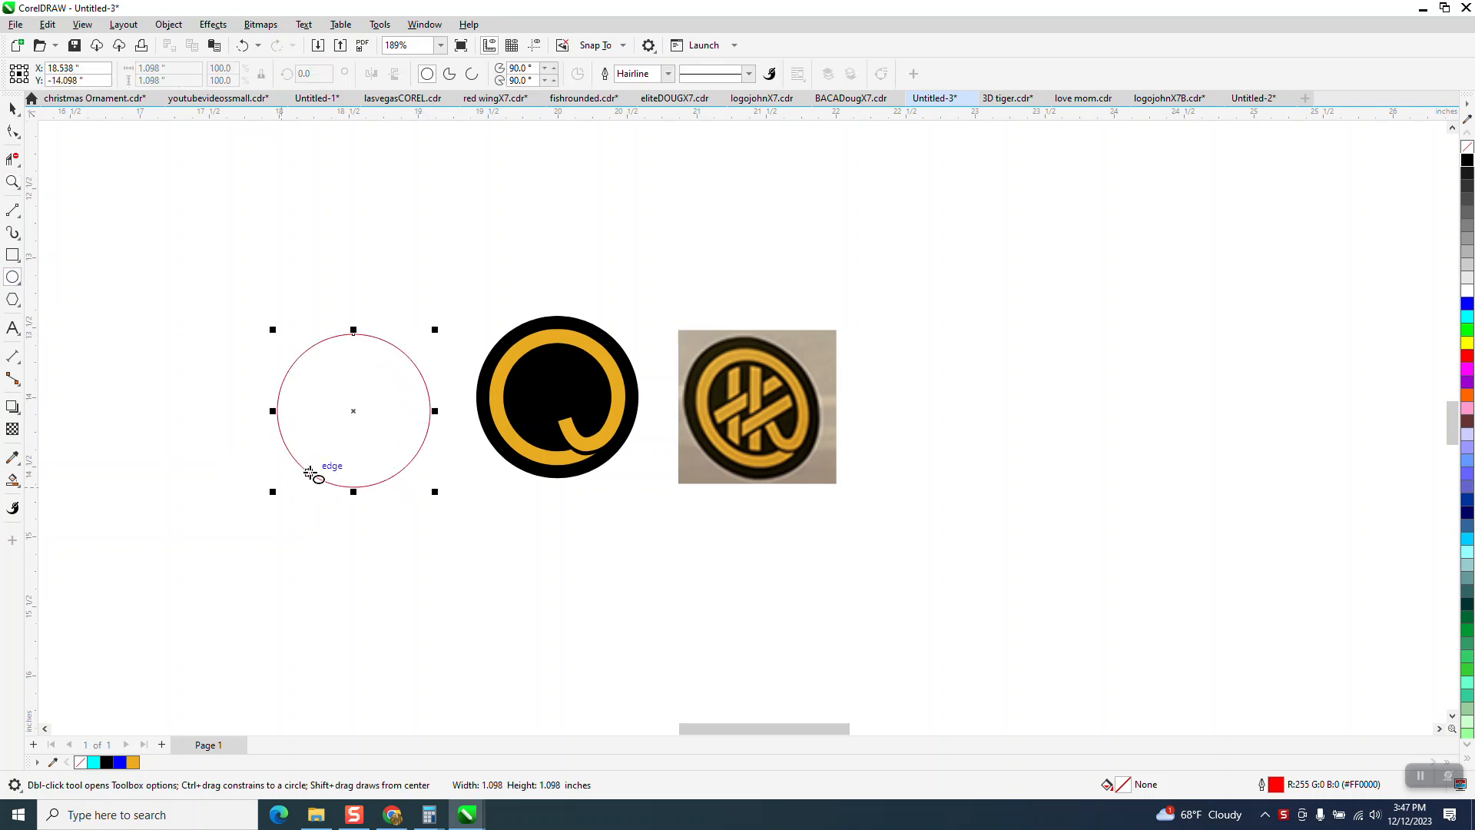
pyautogui.press('space')
pyautogui.moveTo(352, 412); pyautogui.dragTo(350, 401)
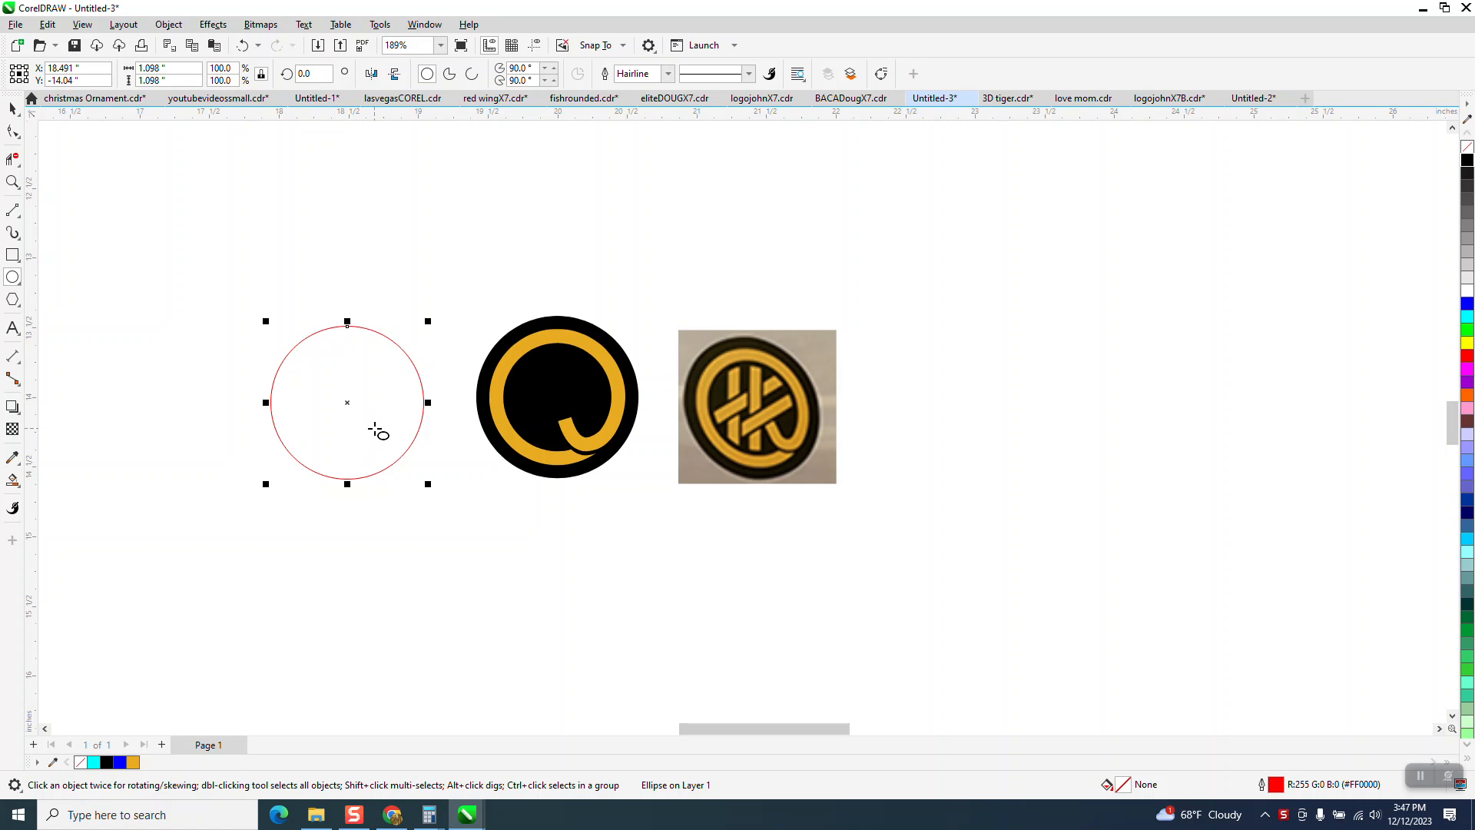
# Draw a 3-point curve about 0.4 in wide and 0.2 in tall, hooking inward from the red circle's lower-right edge.
pyautogui.click(21, 219)
pyautogui.click(77, 317)
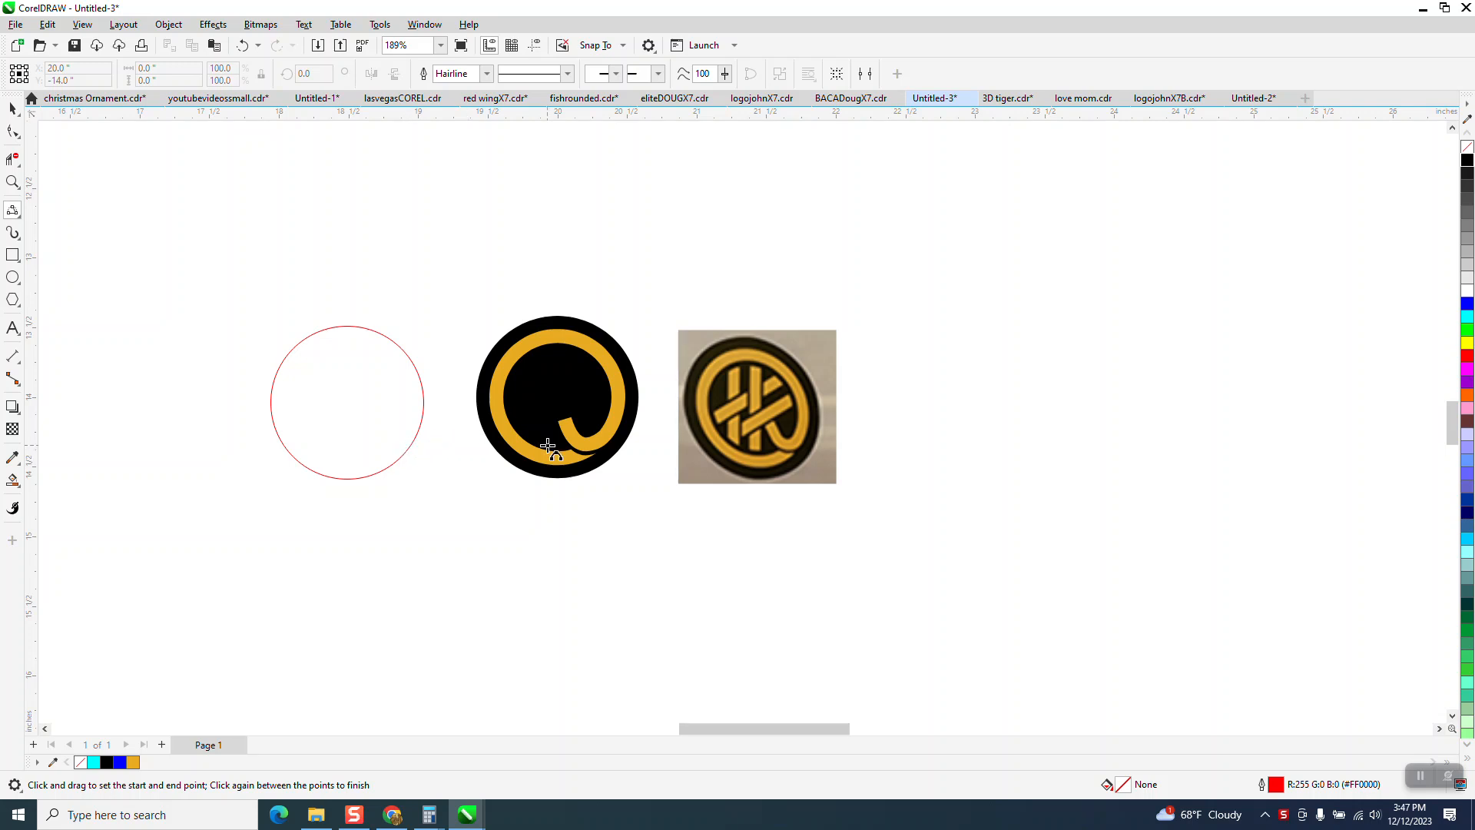
pyautogui.moveTo(408, 448); pyautogui.dragTo(356, 434)
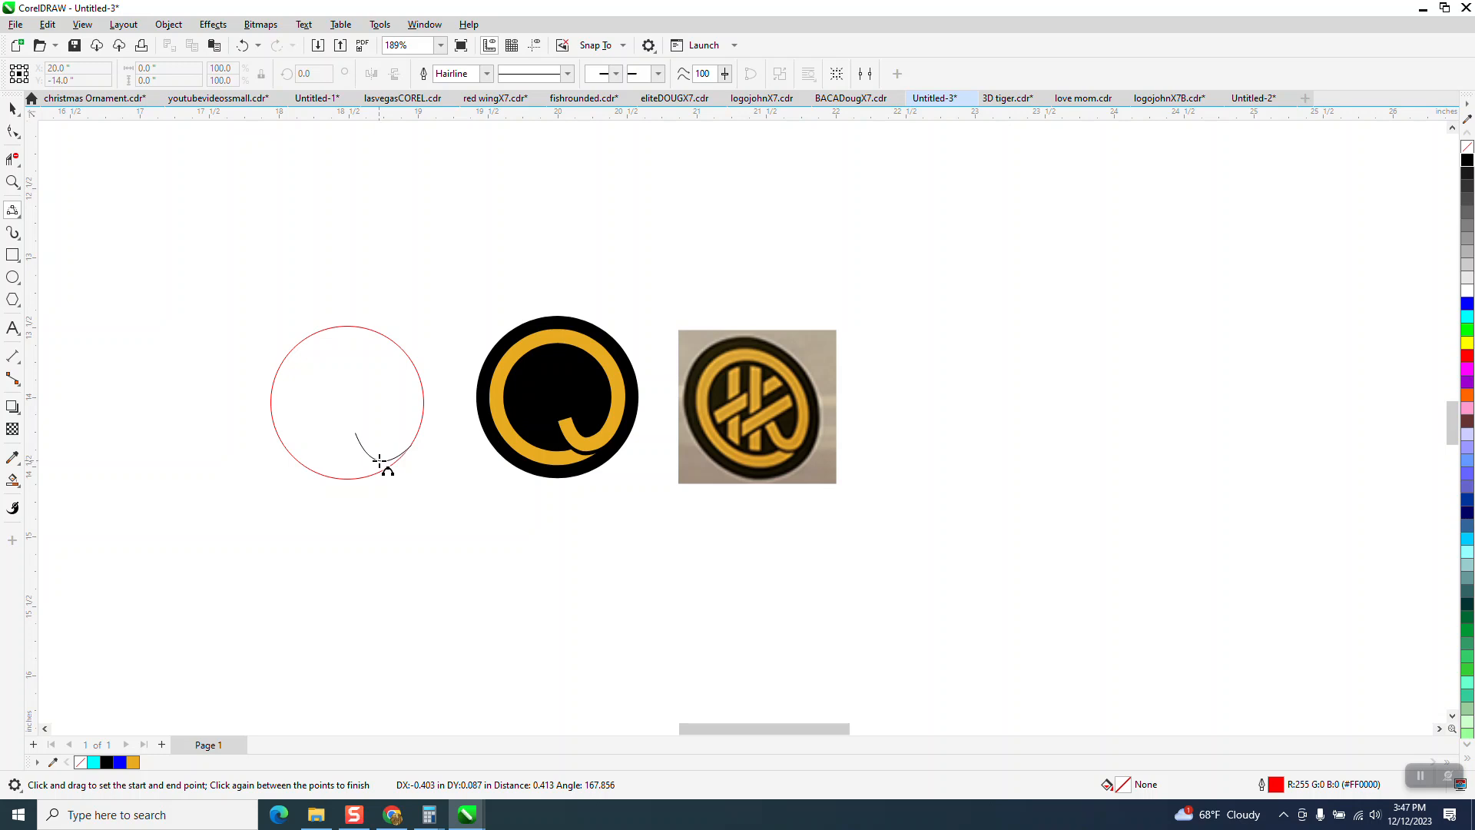
pyautogui.click(379, 461)
# Refine the hook curve by moving its outer end node onto the circle's edge and adjusting the inner end's control handle.
pyautogui.click(13, 182)
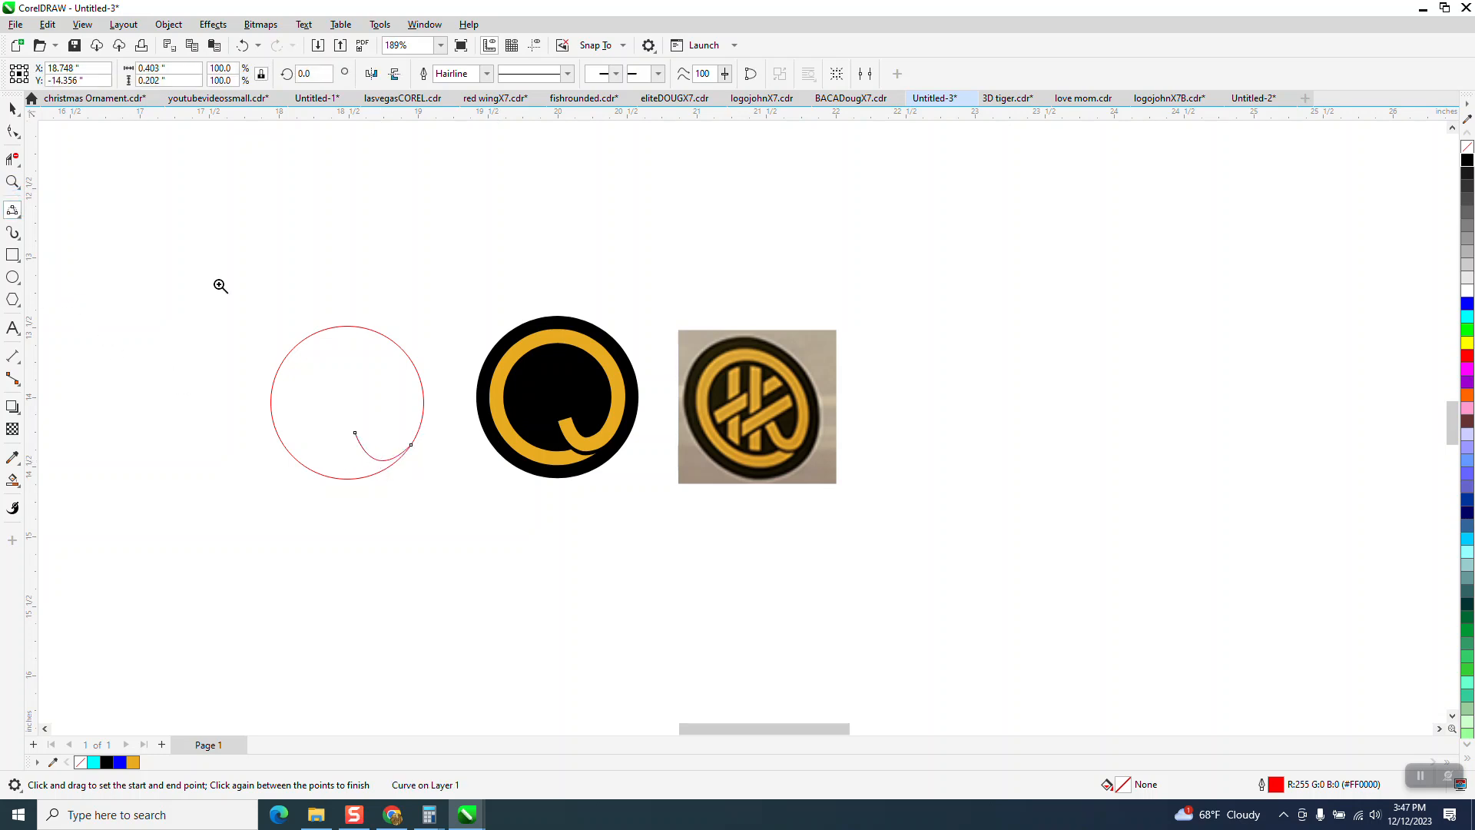
pyautogui.click(590, 572)
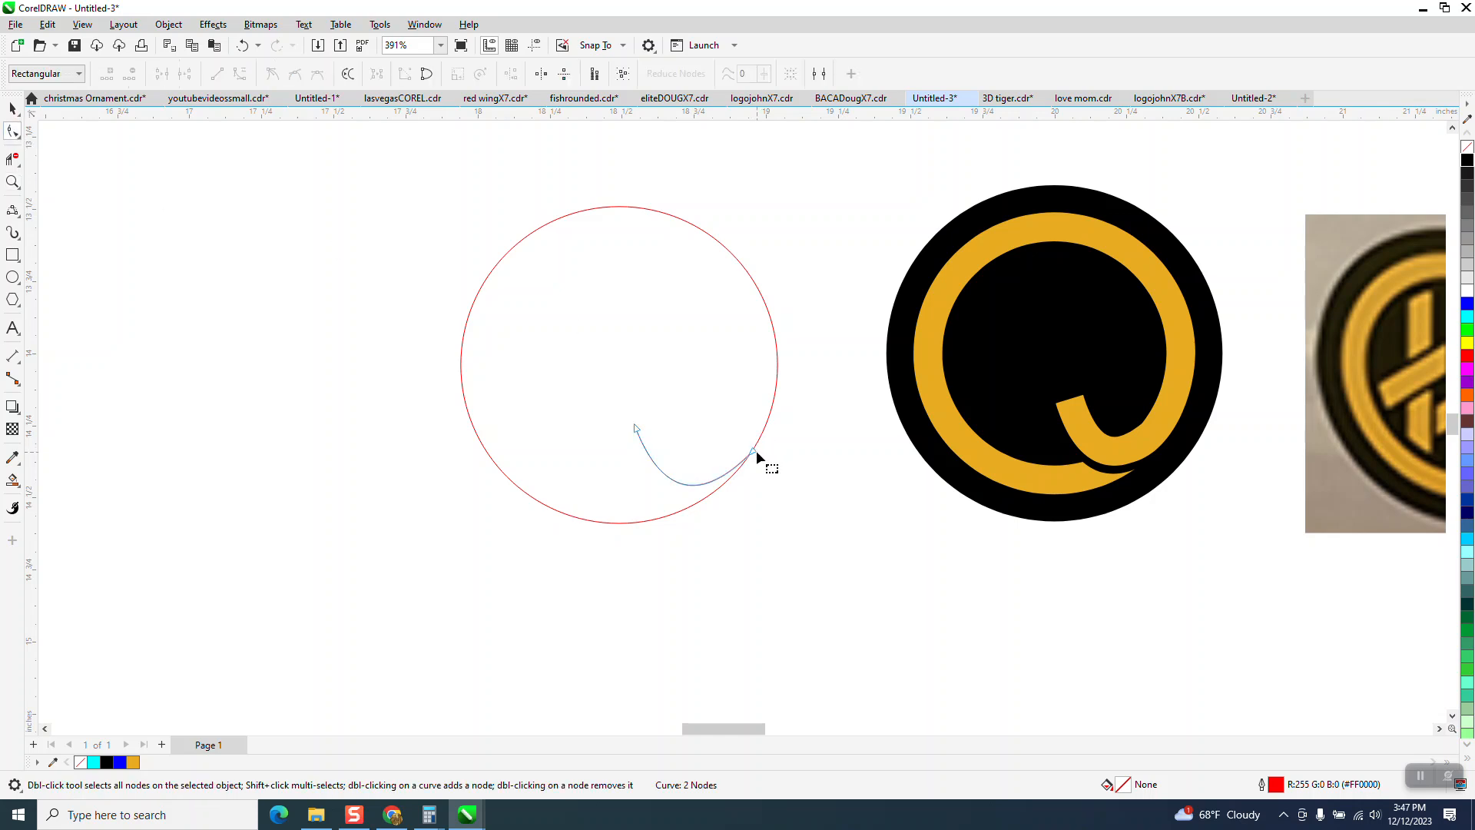
pyautogui.moveTo(756, 450); pyautogui.dragTo(758, 443)
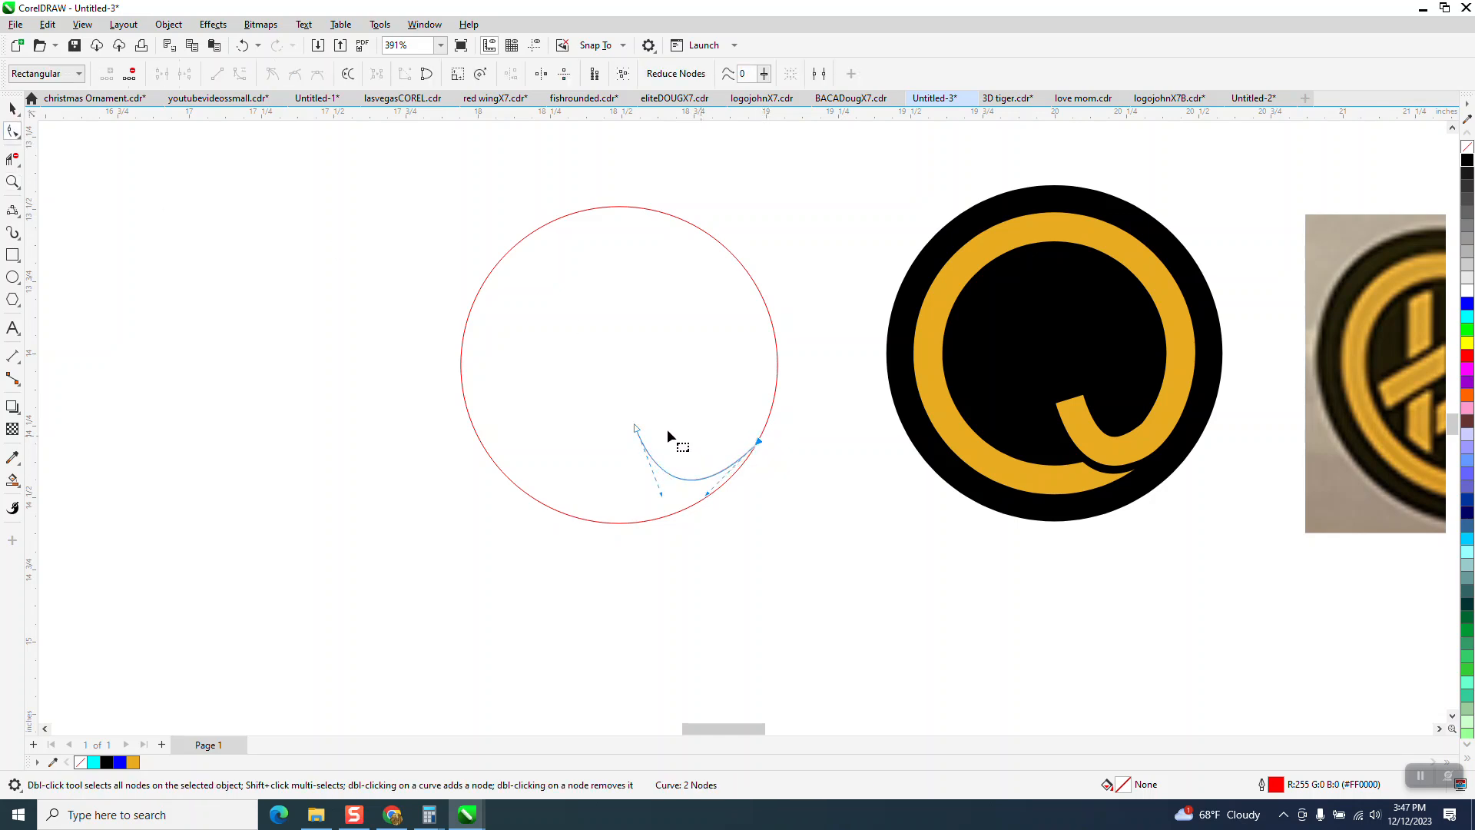
pyautogui.click(636, 428)
pyautogui.moveTo(660, 496); pyautogui.dragTo(650, 498)
# Set the outline width of both the circle and the hook curve to 0.1 in.
pyautogui.click(12, 109)
pyautogui.scroll(-1, 523, 338)
pyautogui.moveTo(444, 224); pyautogui.dragTo(792, 568)
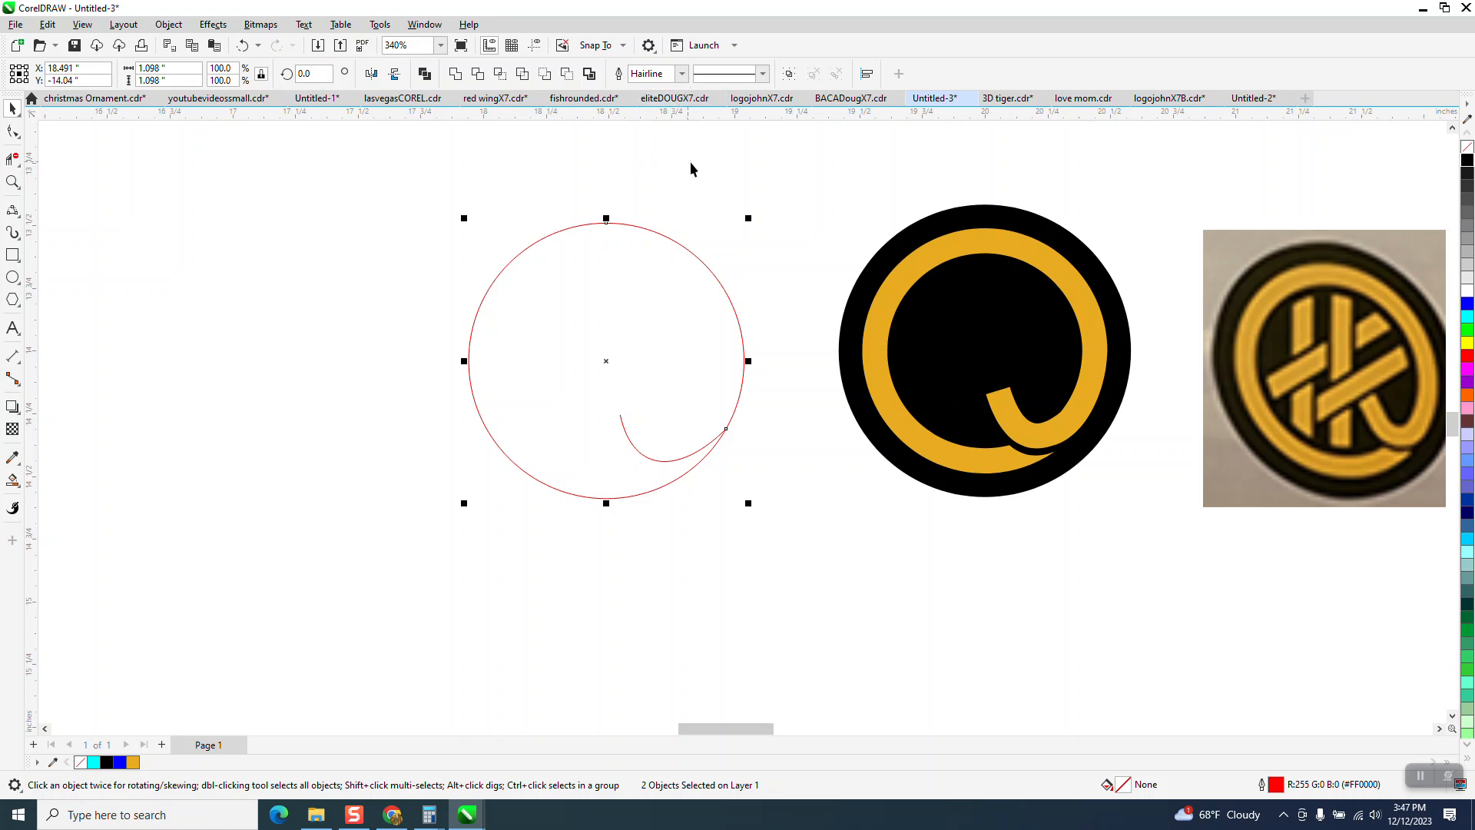
pyautogui.click(681, 73)
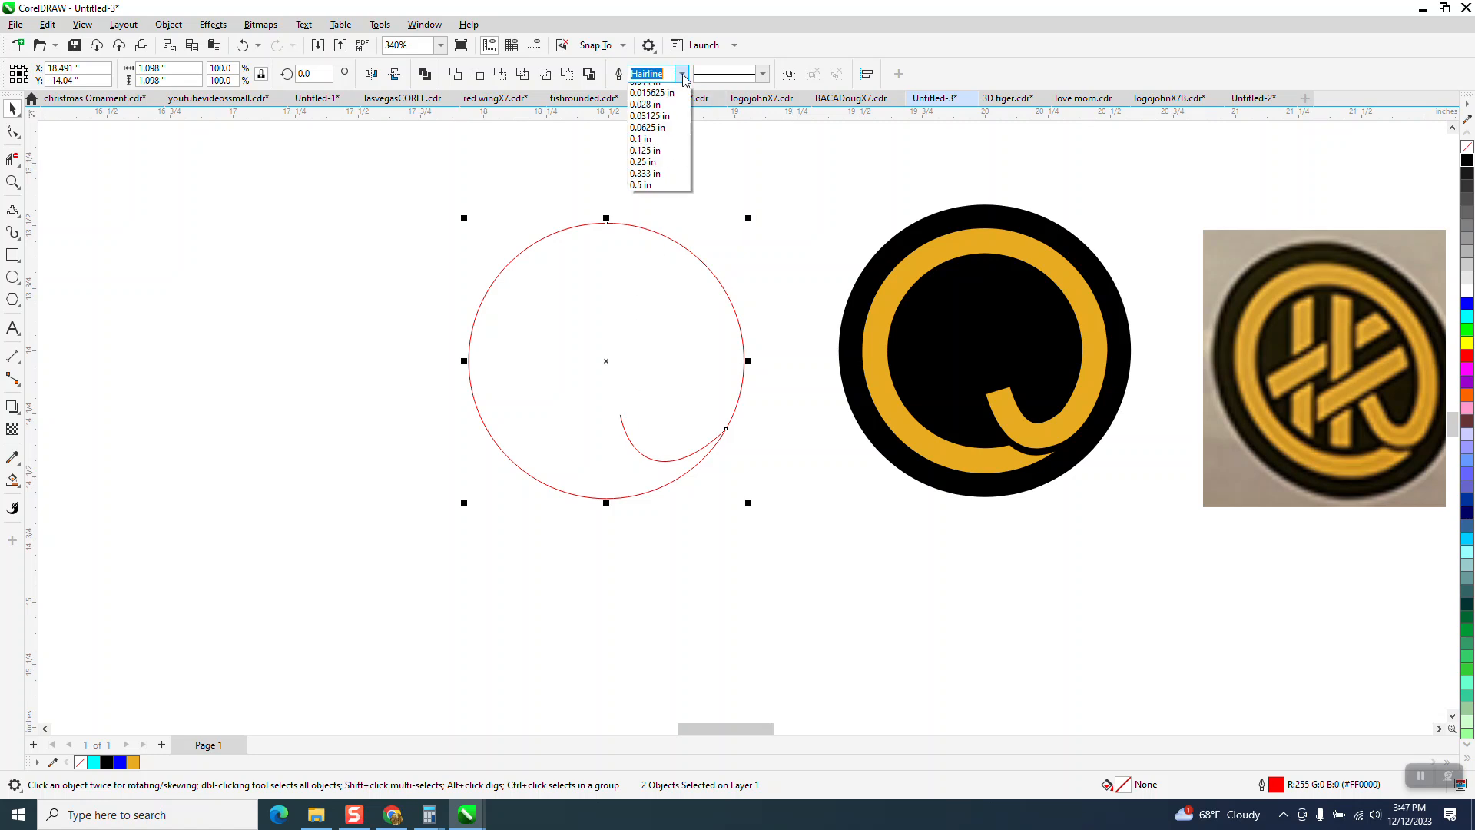
pyautogui.click(664, 205)
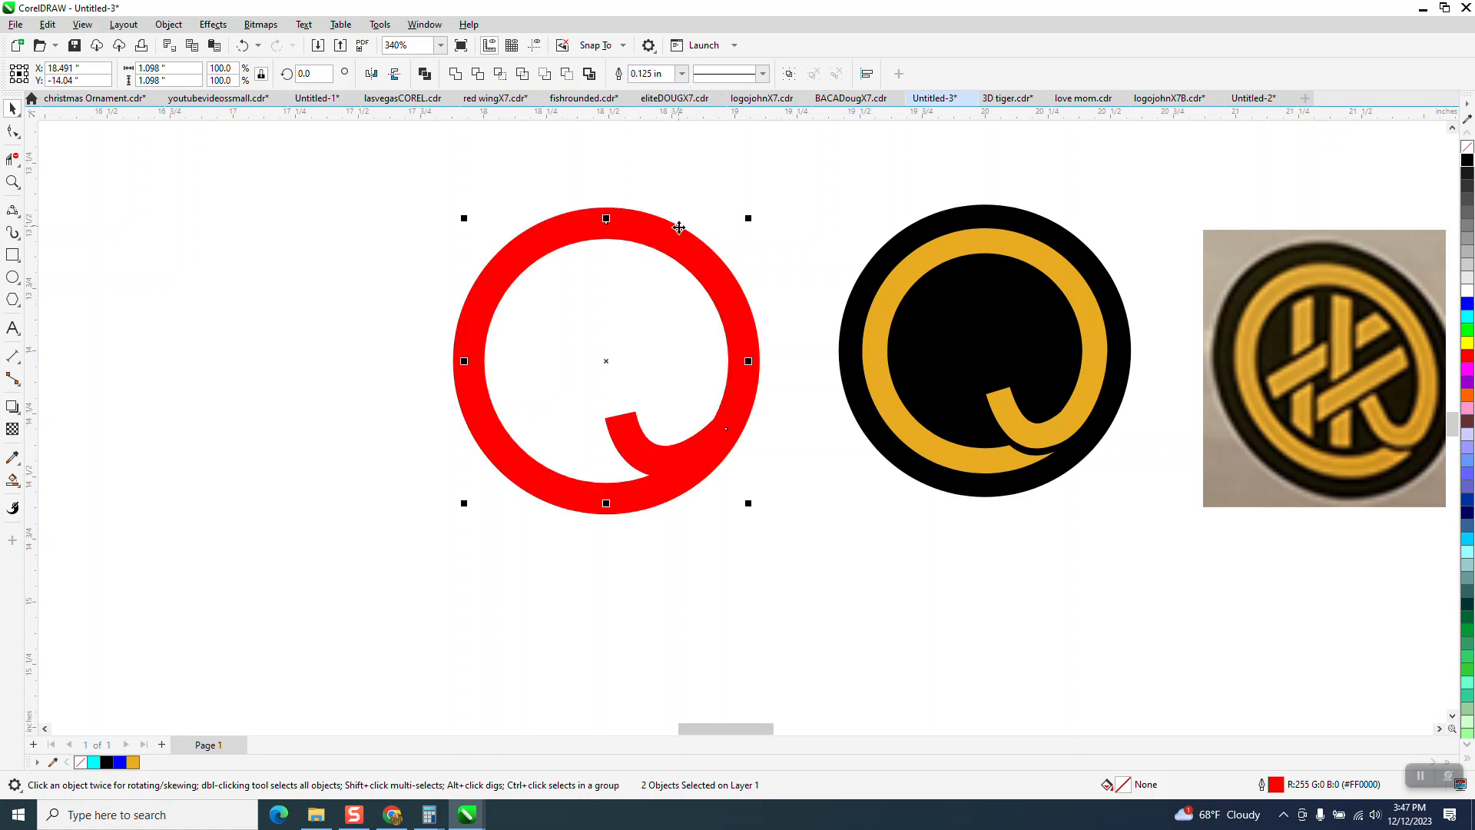
pyautogui.click(682, 73)
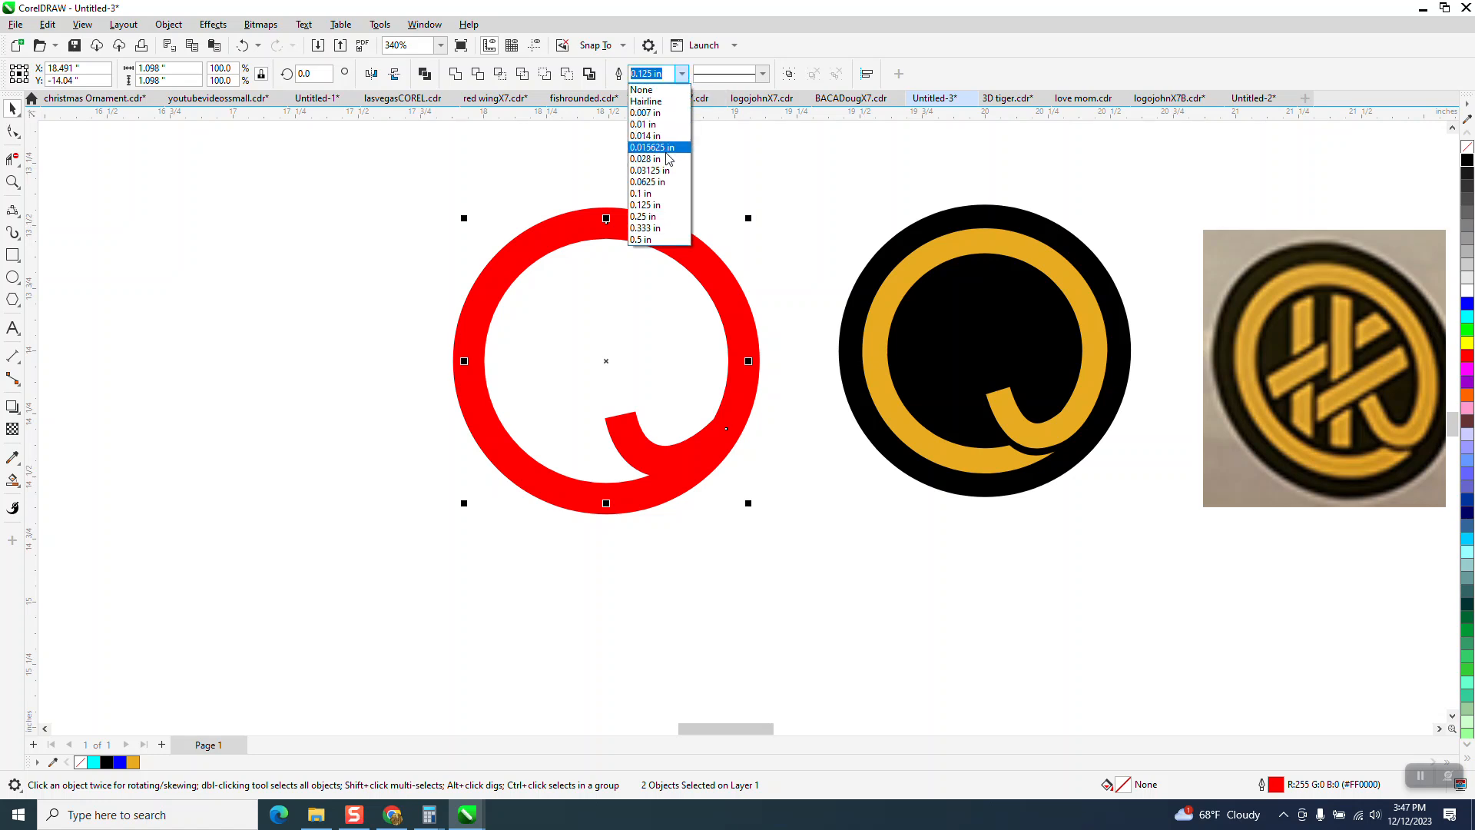
pyautogui.click(647, 195)
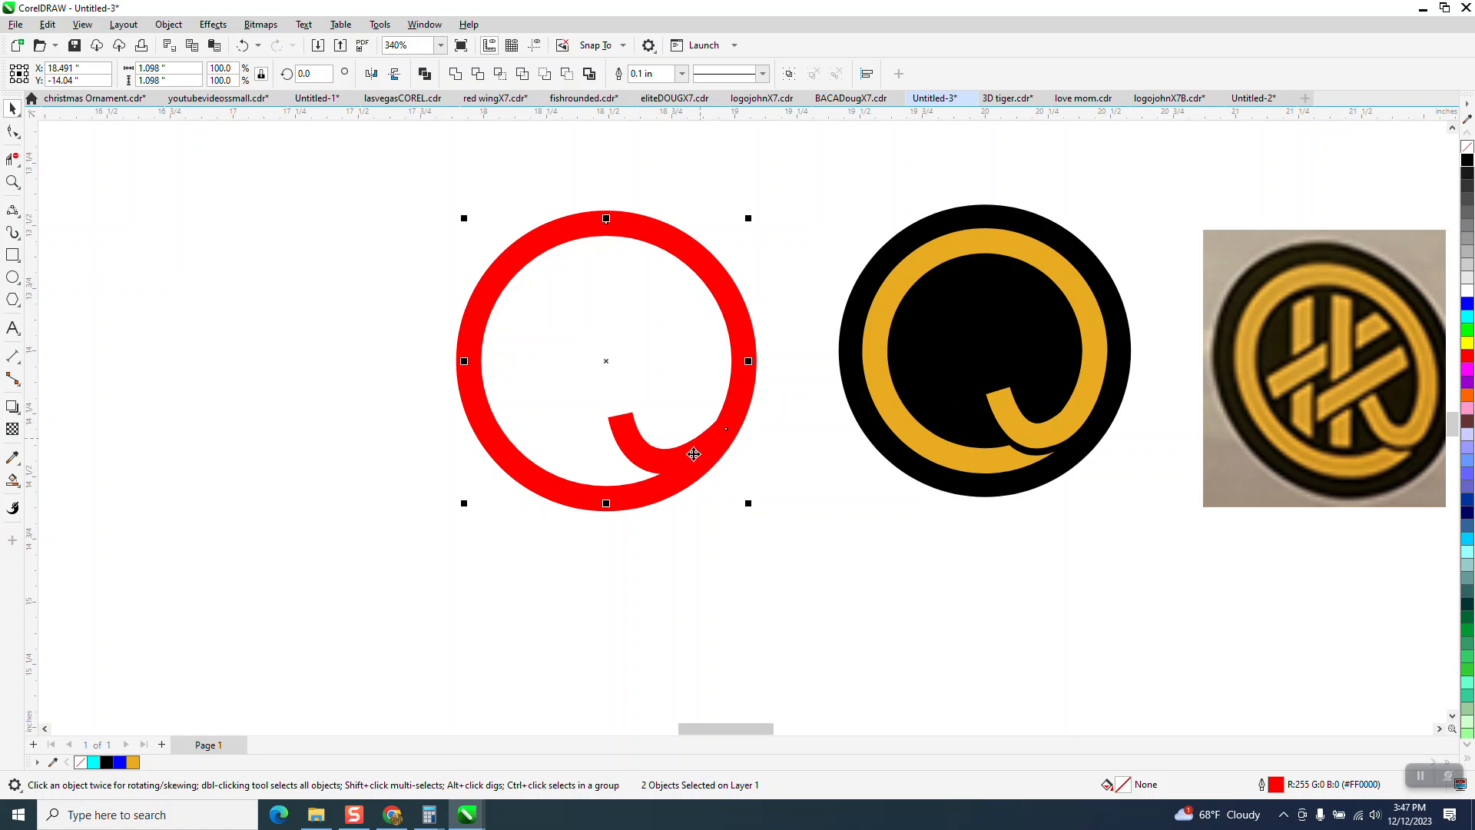
# Convert the circle and hook outlines to objects, and give both shapes no fill and a black outline.
pyautogui.click(61, 154)
pyautogui.click(635, 444)
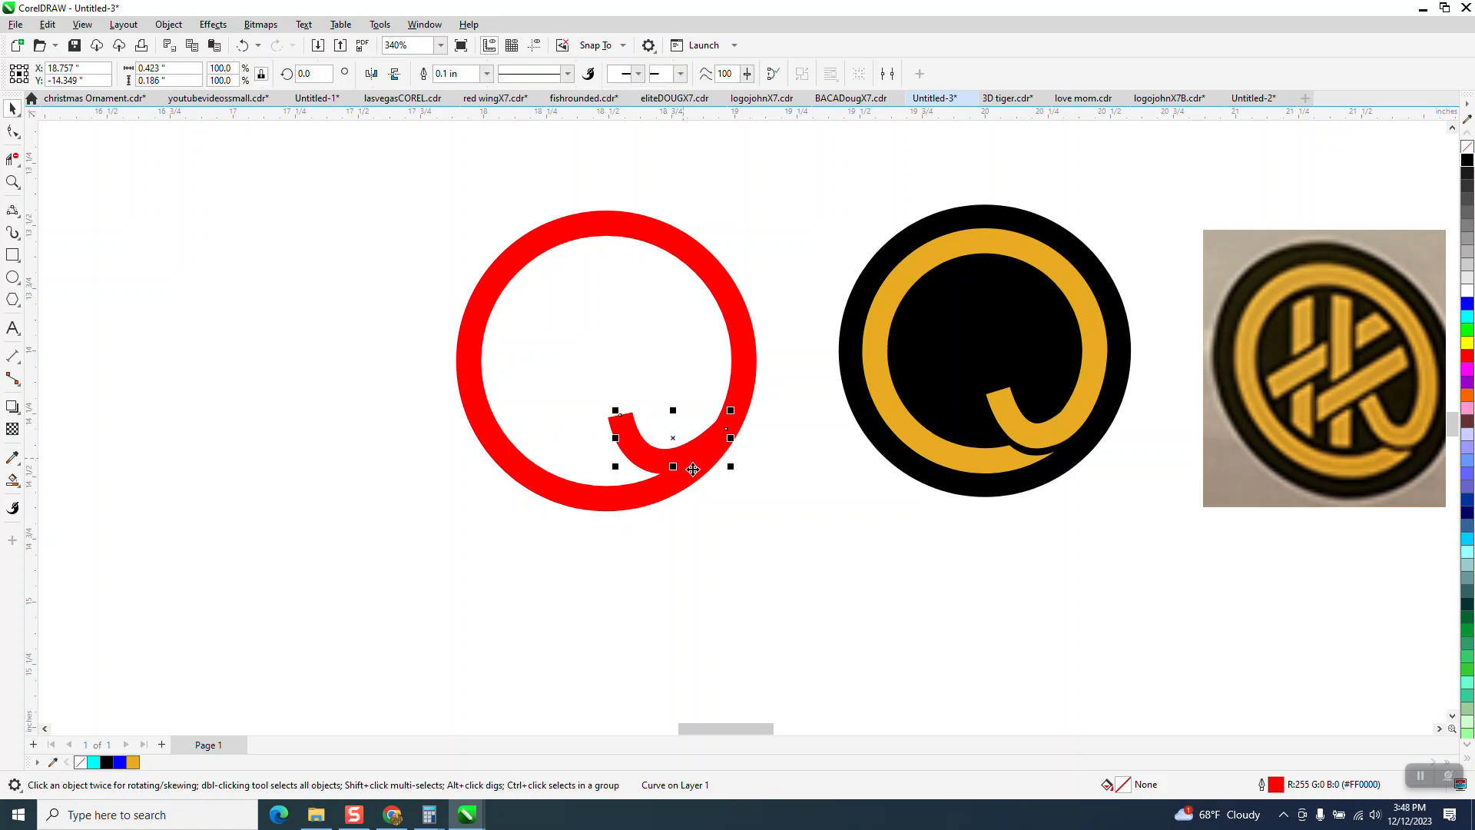
pyautogui.click(13, 182)
pyautogui.moveTo(411, 185); pyautogui.dragTo(828, 552)
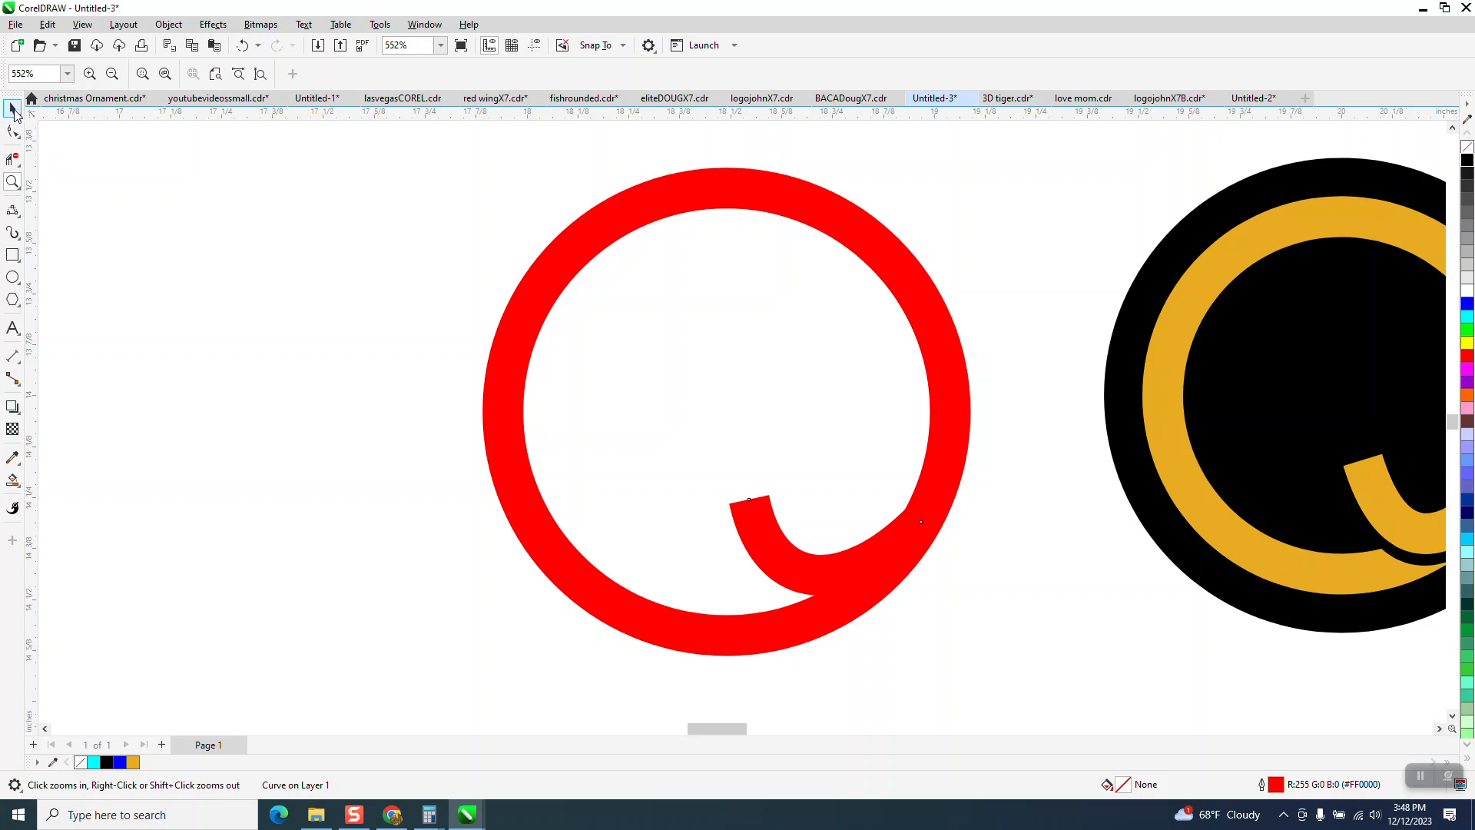
pyautogui.click(12, 108)
pyautogui.scroll(-2, 481, 237)
pyautogui.moveTo(445, 163); pyautogui.dragTo(893, 573)
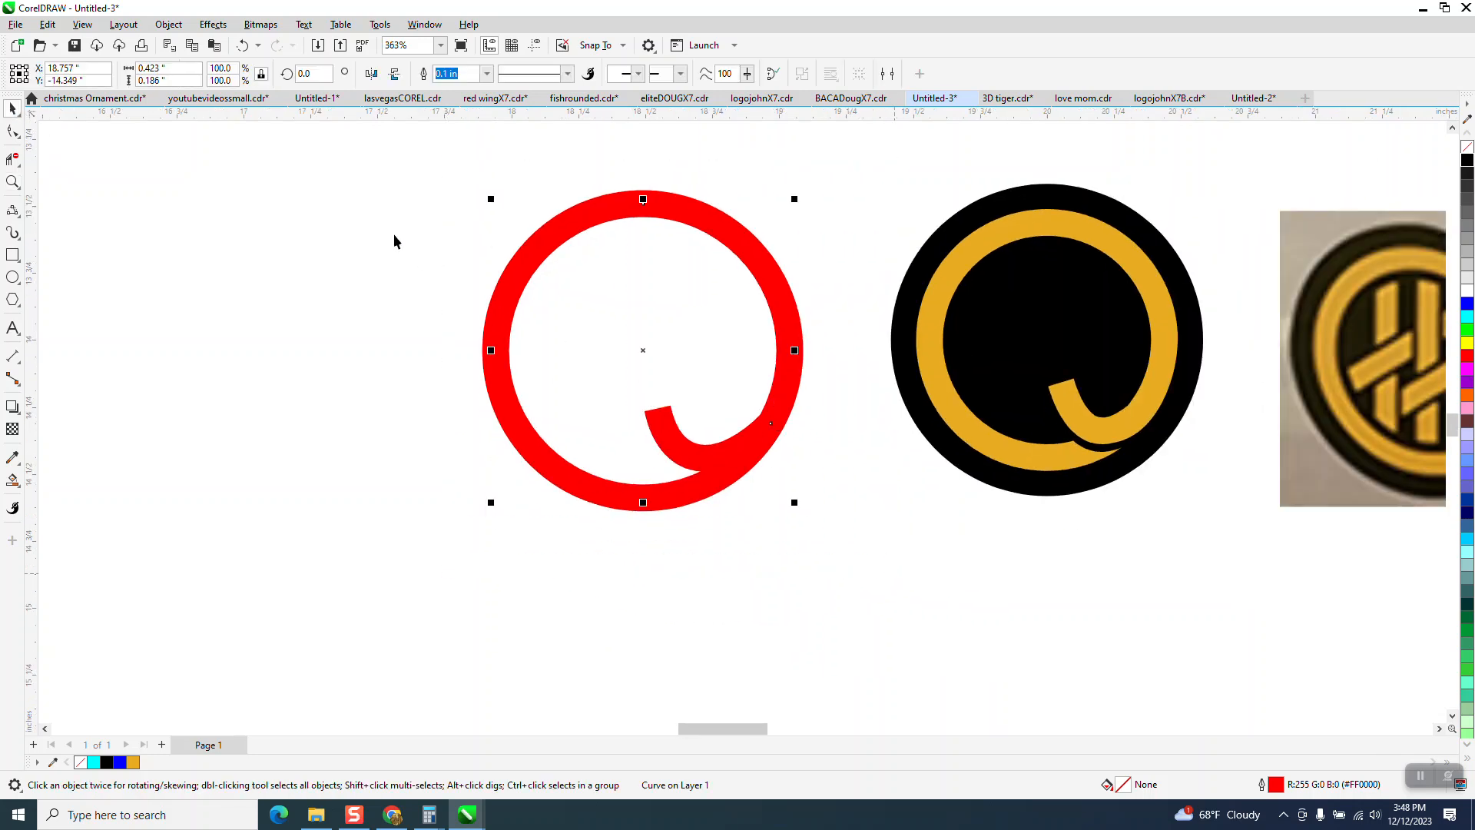
pyautogui.click(174, 28)
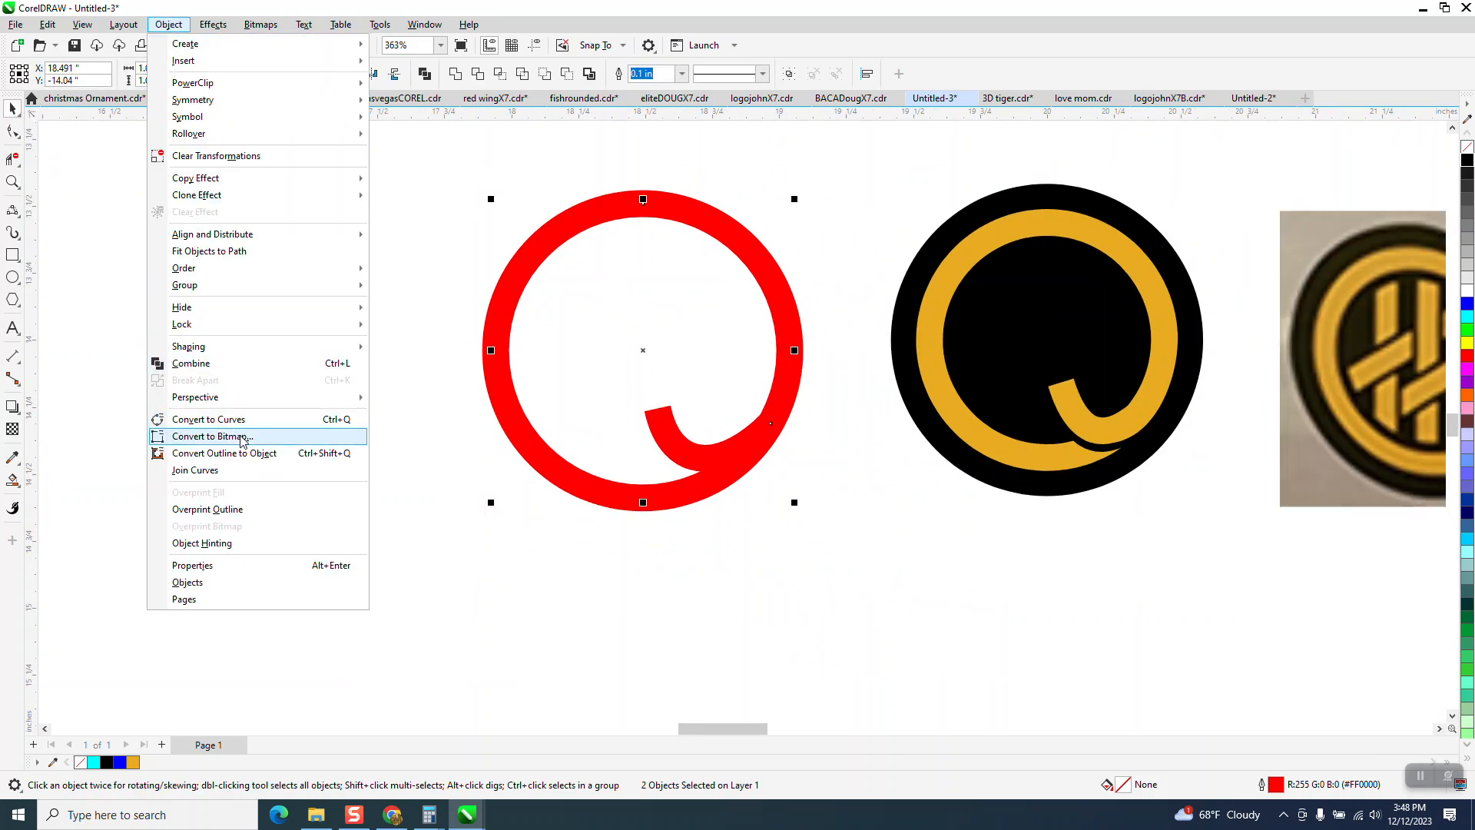
pyautogui.click(247, 455)
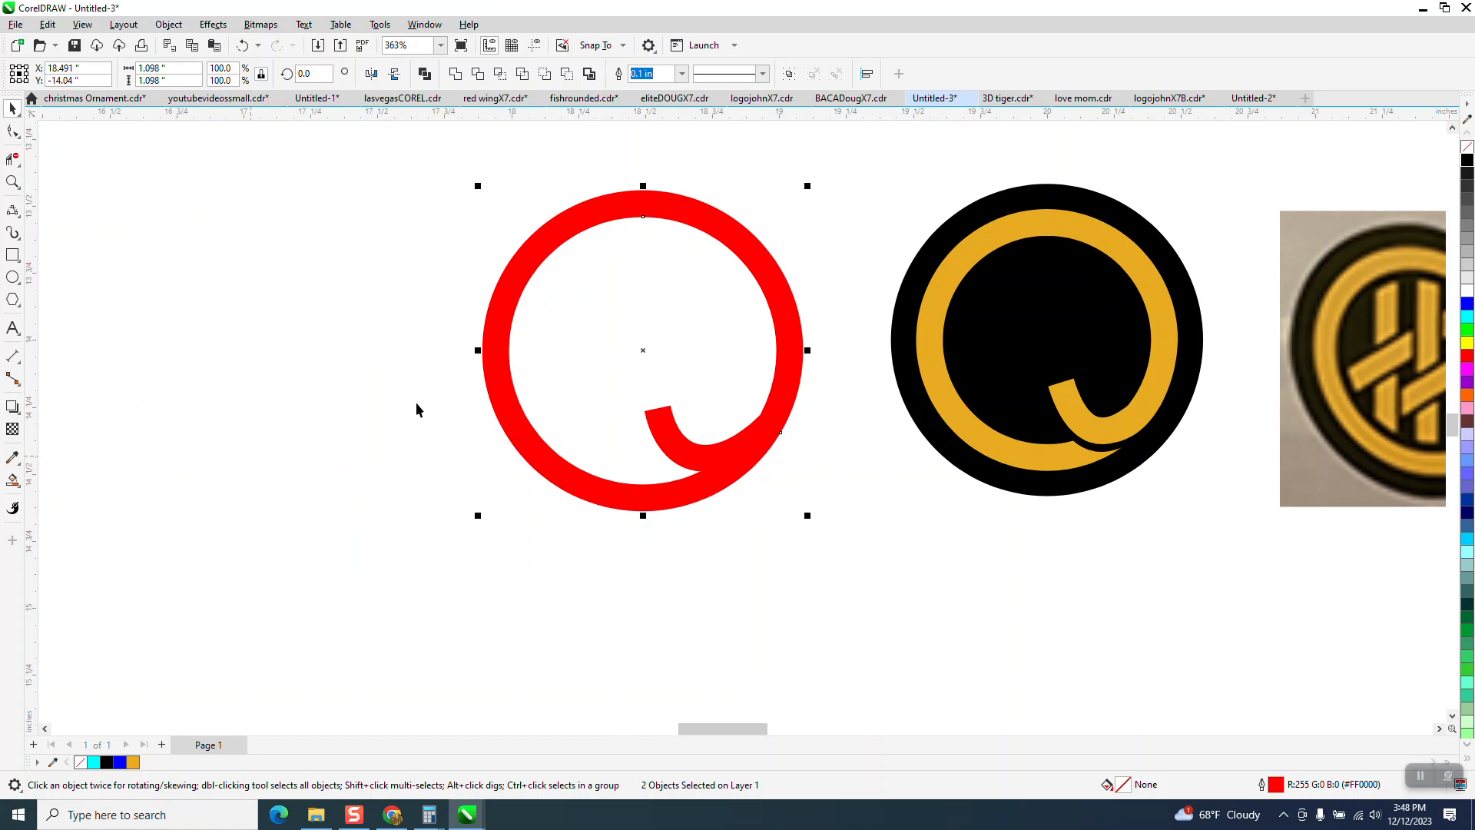
pyautogui.click(1466, 148)
pyautogui.rightClick(1468, 159)
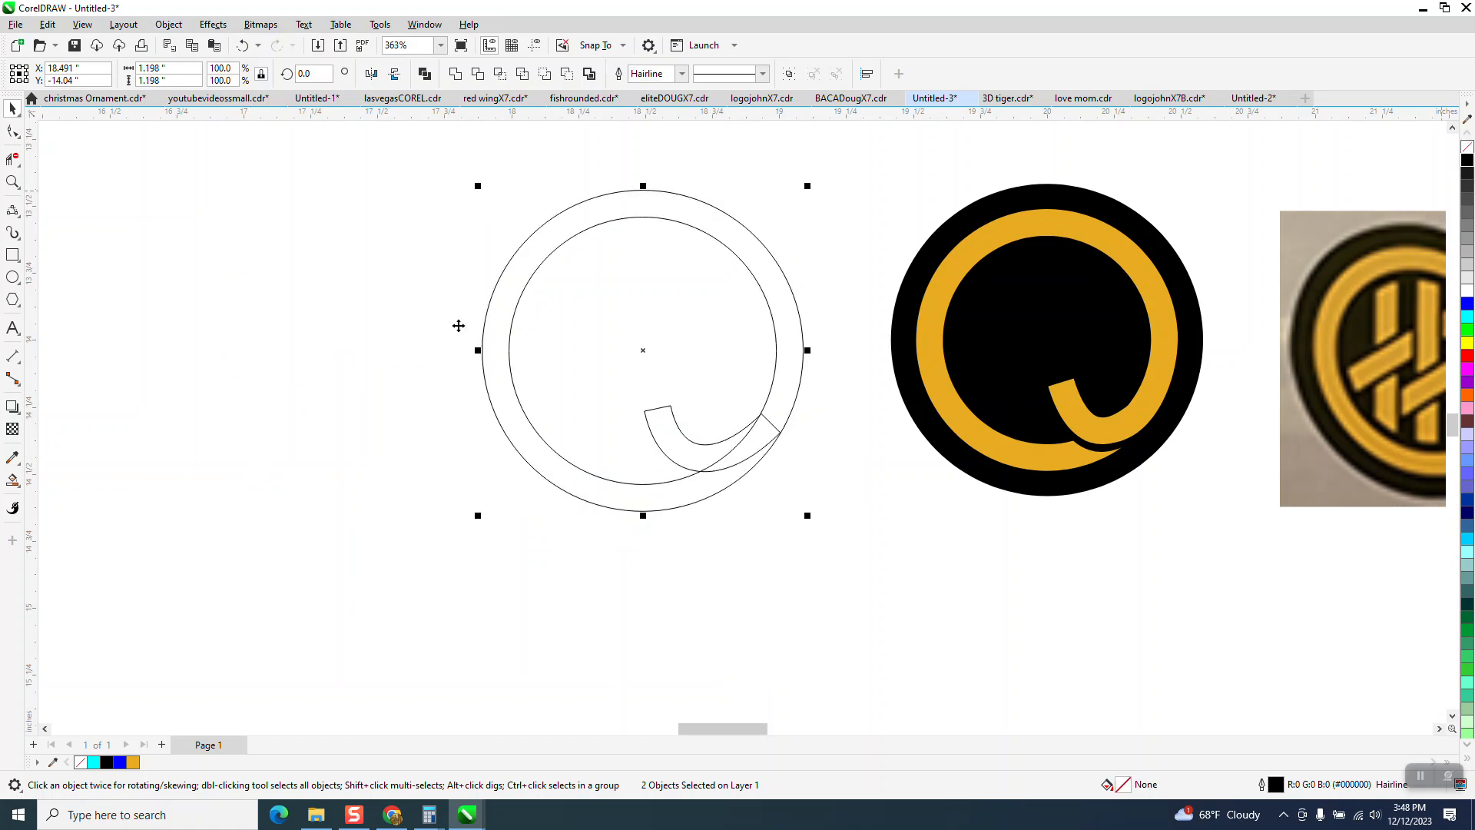
pyautogui.click(13, 182)
pyautogui.click(735, 351)
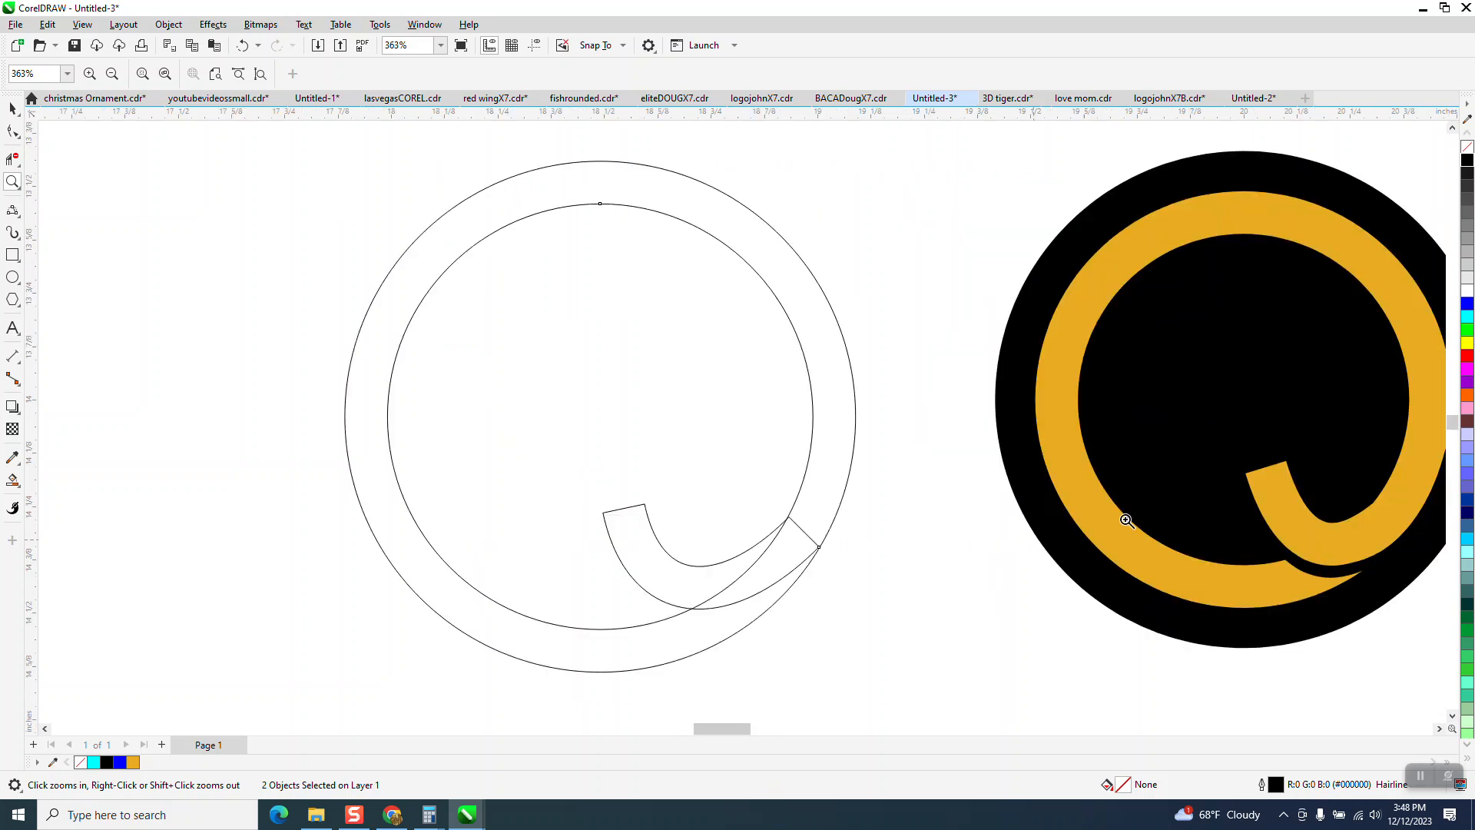
pyautogui.rightClick(887, 448)
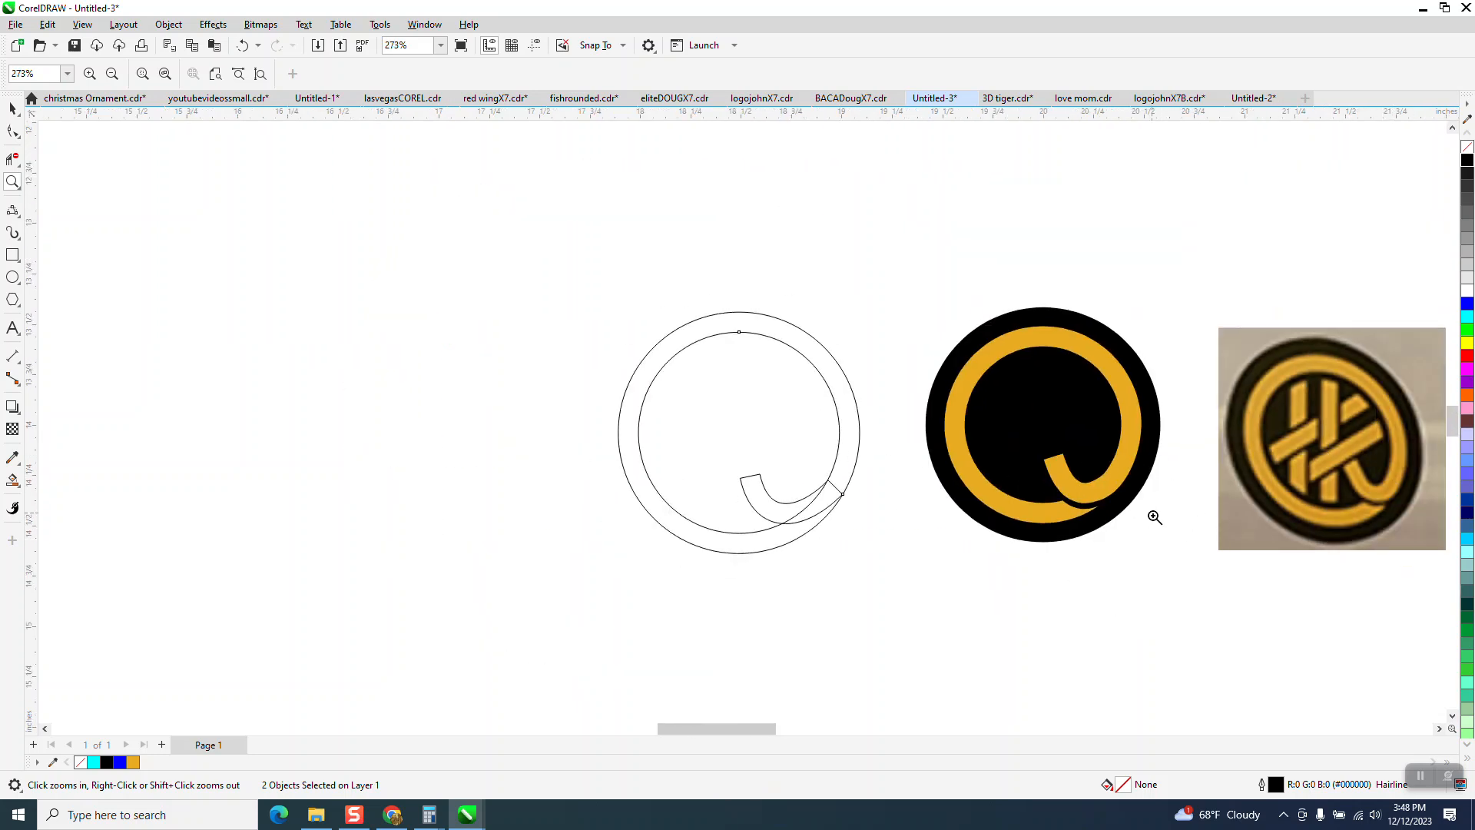
pyautogui.click(17, 215)
# Rotate the hook shape about 5 degrees counterclockwise around its upper outer corner on the inner circle.
pyautogui.click(17, 188)
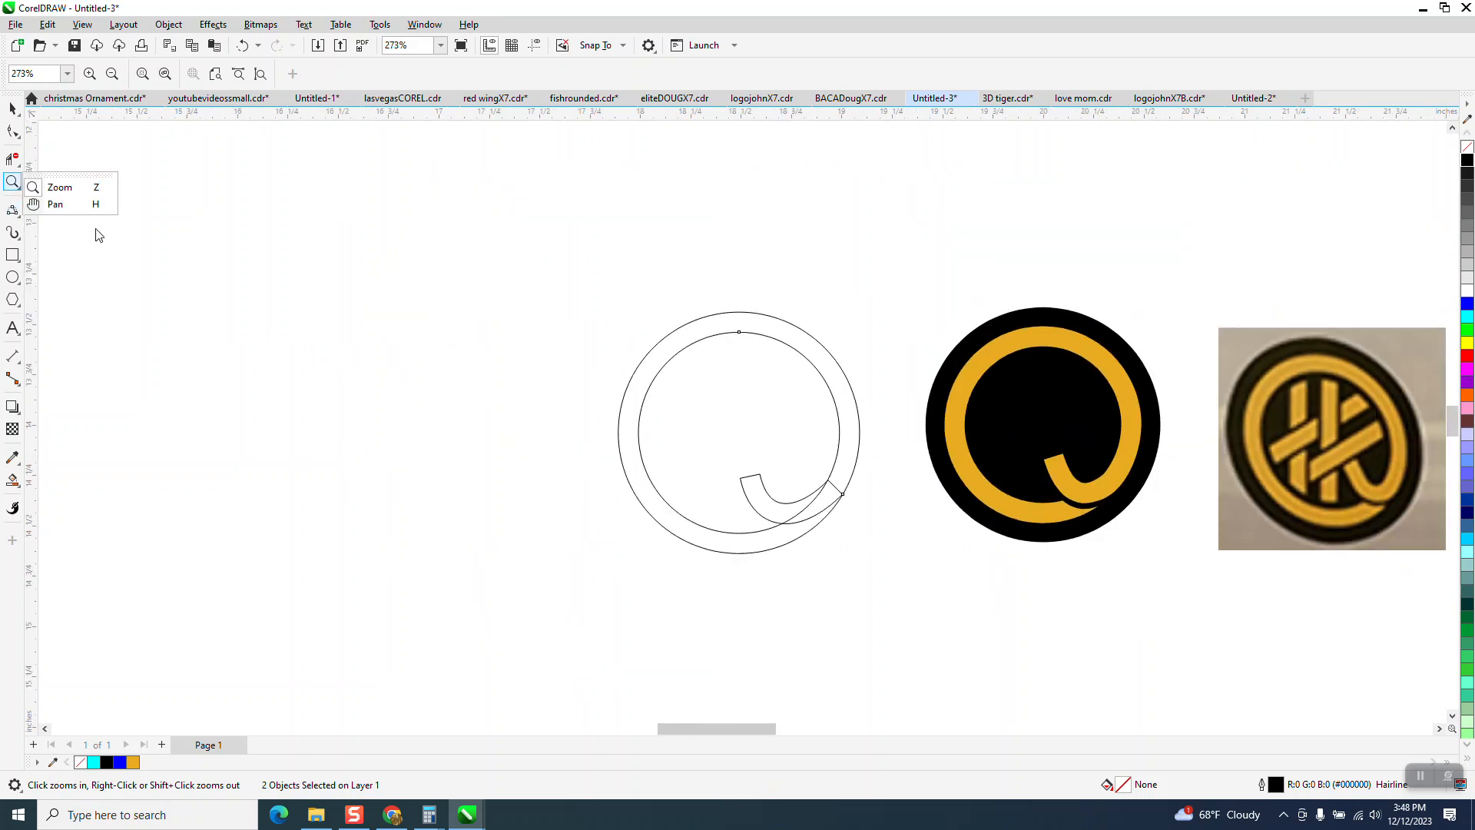
pyautogui.click(75, 192)
pyautogui.moveTo(553, 273); pyautogui.dragTo(1110, 616)
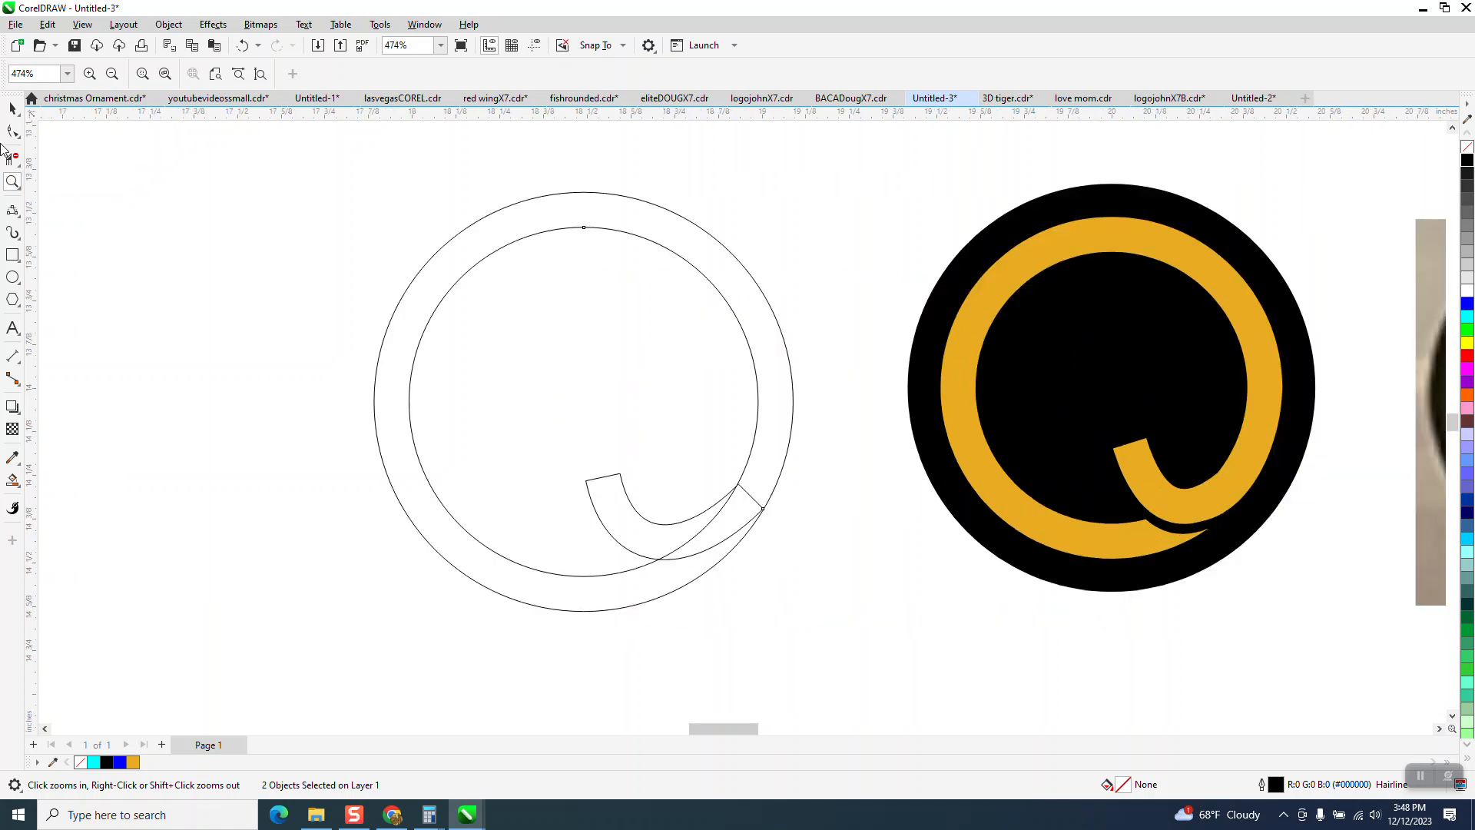
pyautogui.click(8, 134)
pyautogui.click(19, 112)
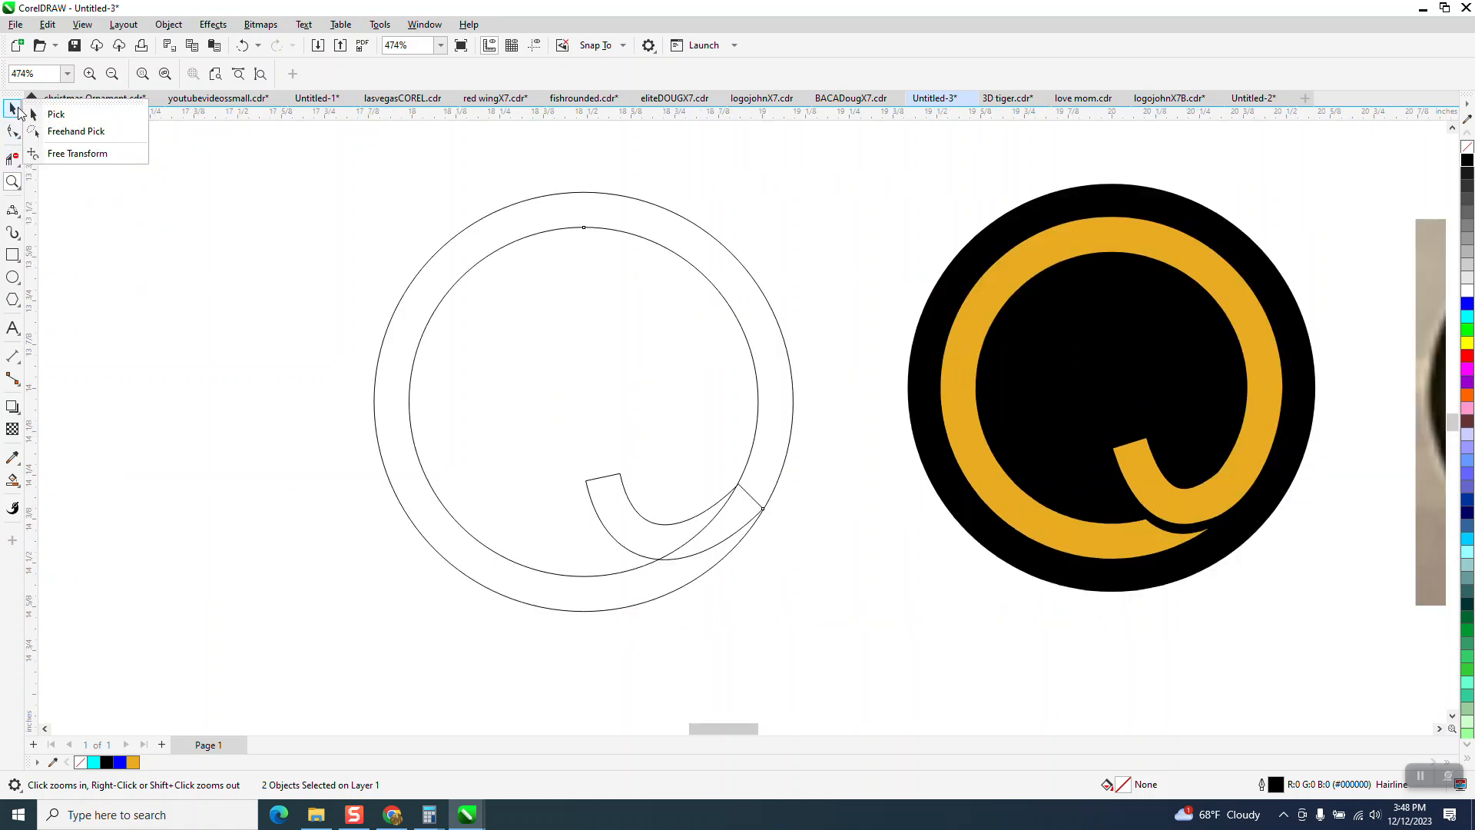
pyautogui.press('space')
pyautogui.click(662, 523)
pyautogui.click(798, 580)
pyautogui.click(679, 525)
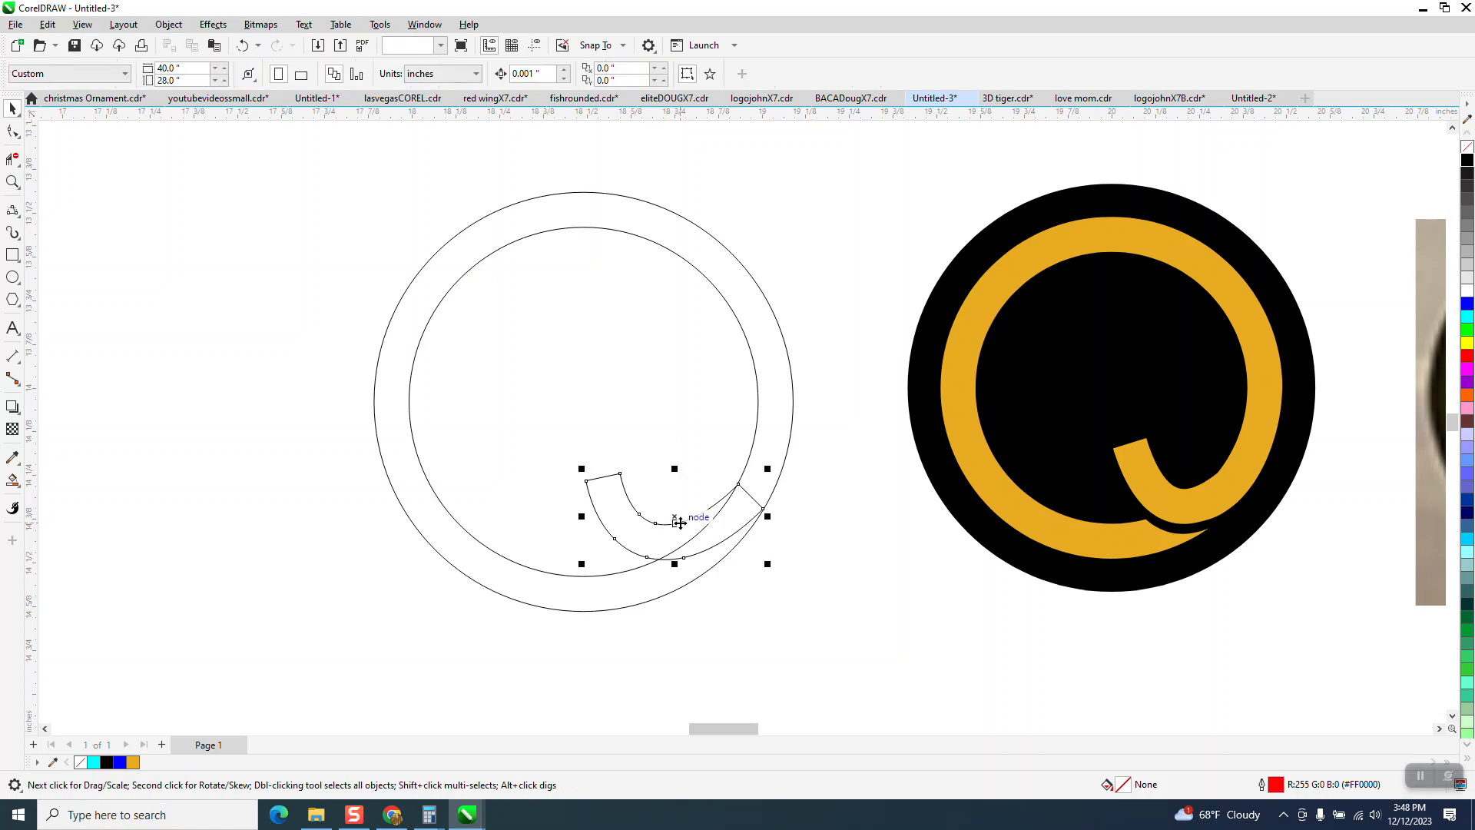
pyautogui.click(676, 521)
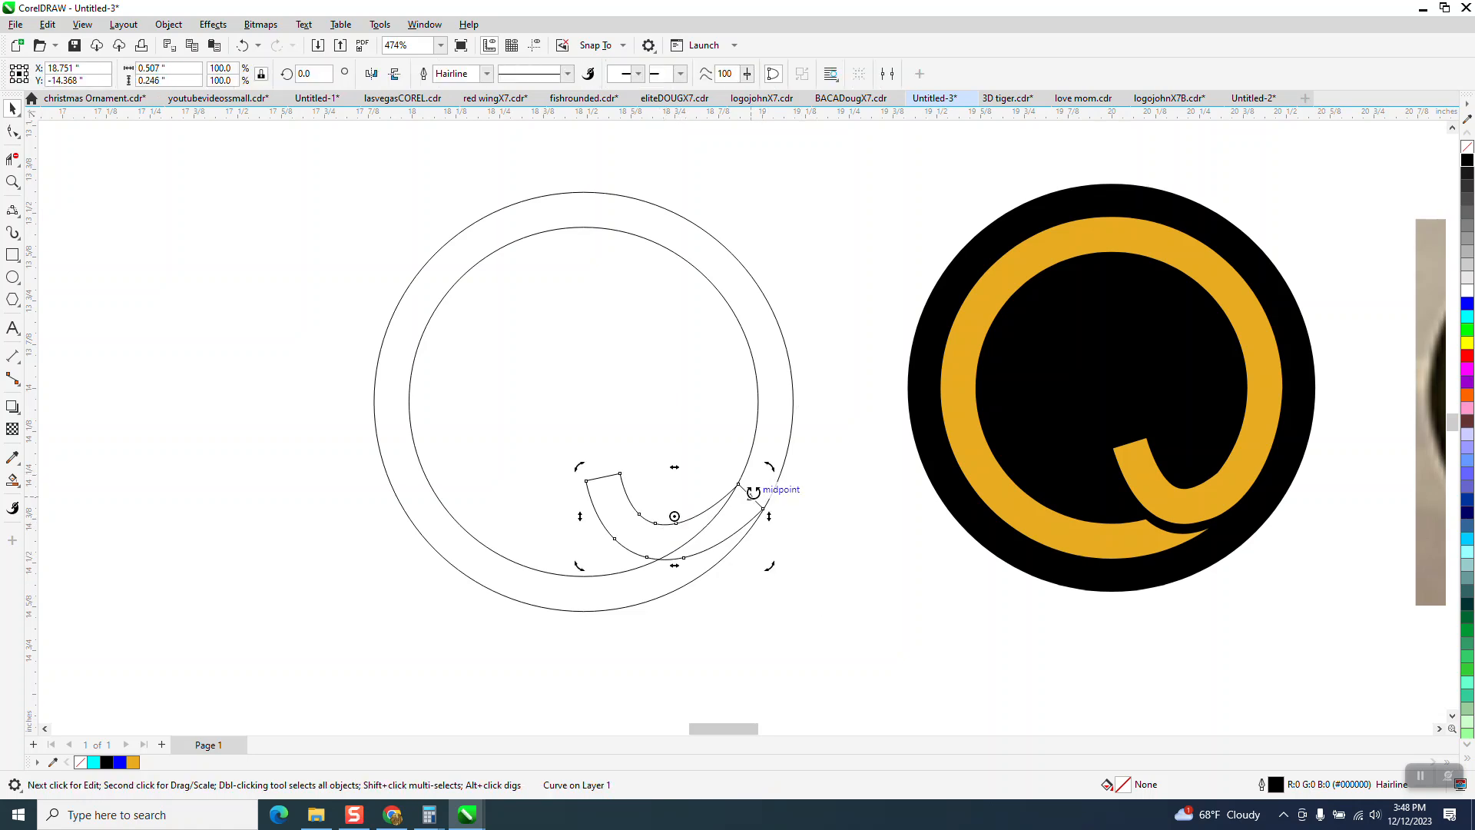
pyautogui.moveTo(673, 516); pyautogui.dragTo(737, 485)
pyautogui.moveTo(579, 463); pyautogui.dragTo(574, 482)
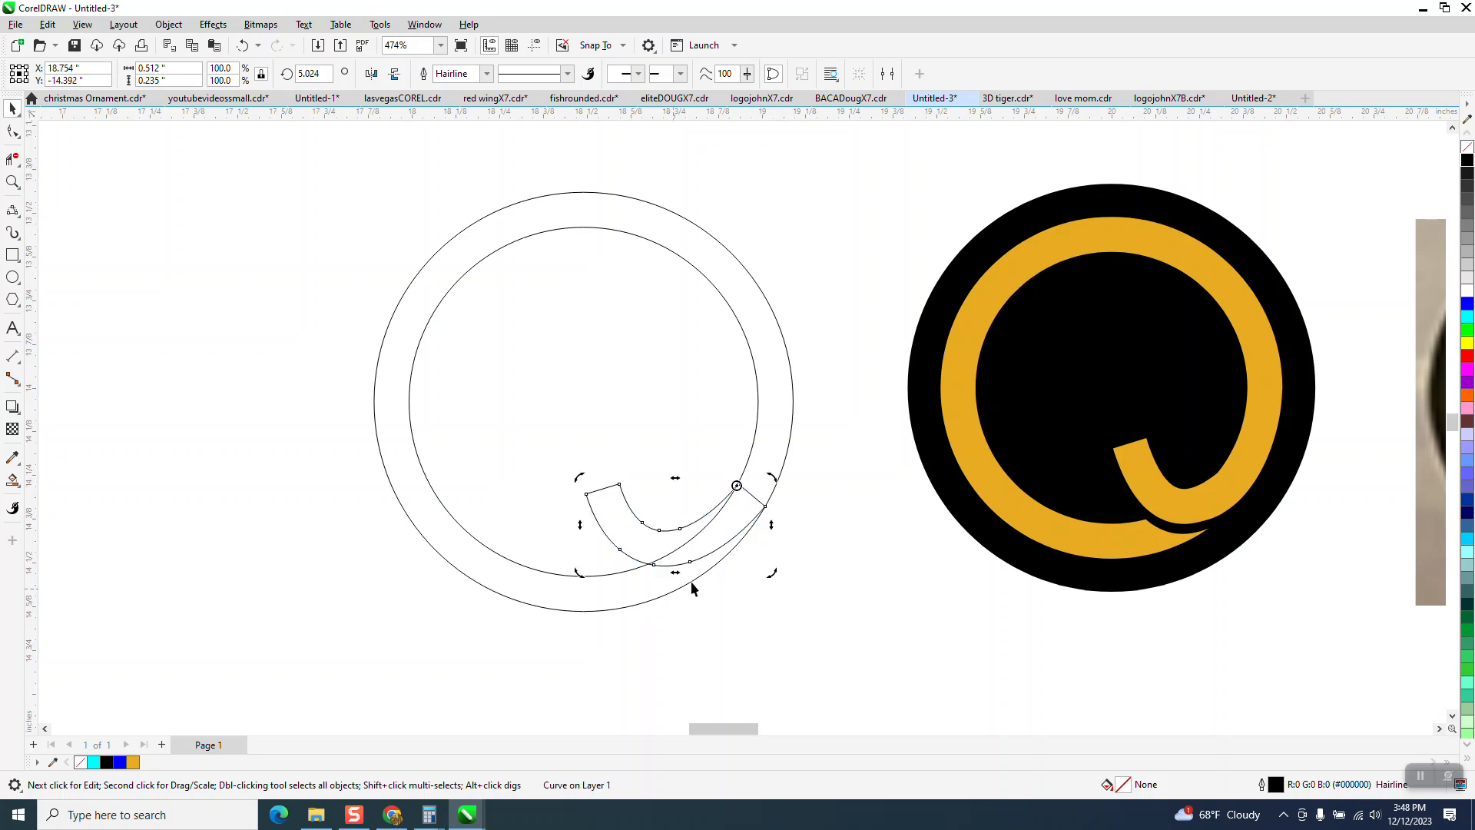
pyautogui.scroll(-1, 713, 597)
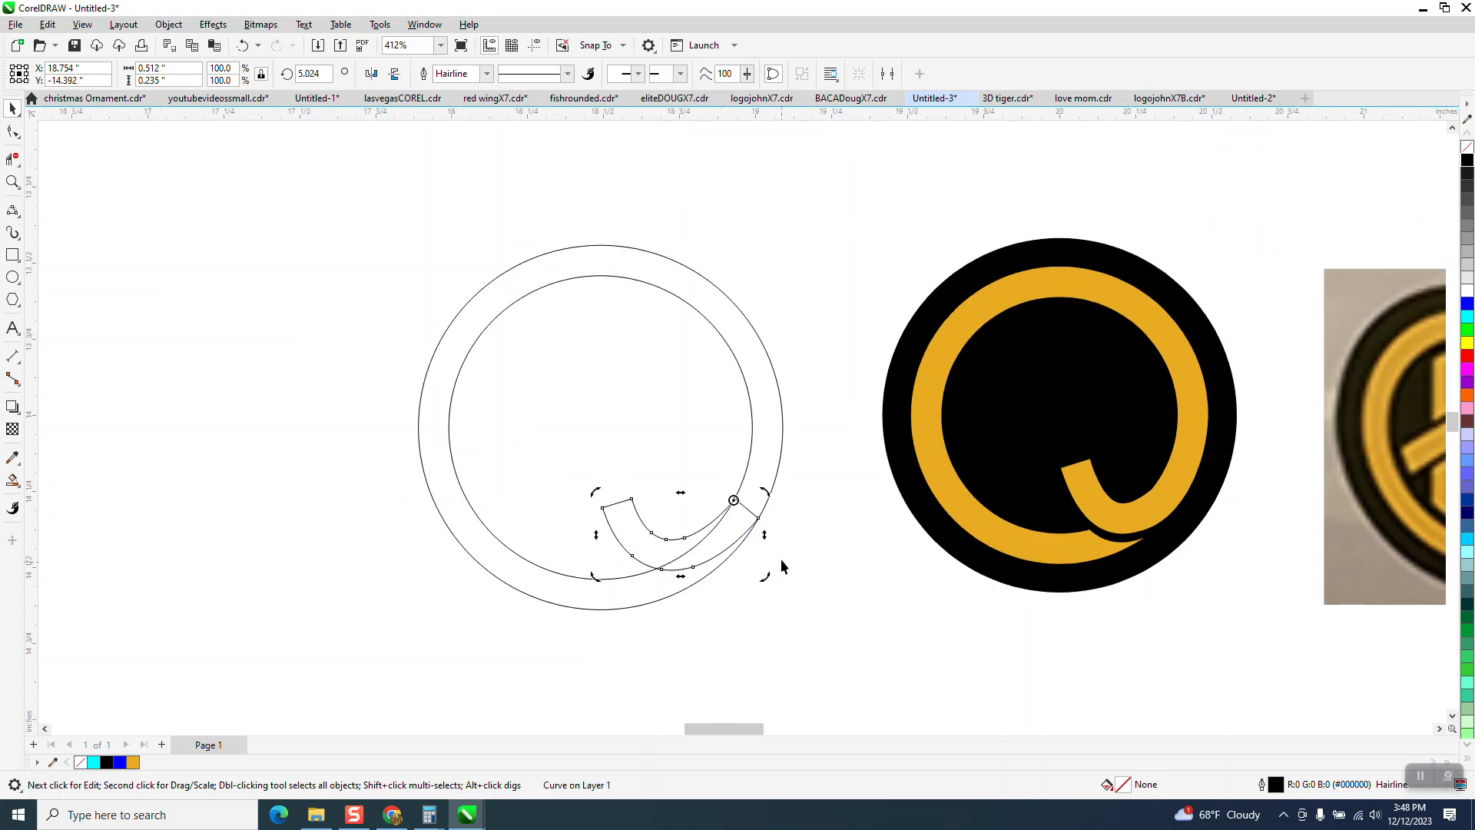
pyautogui.click(793, 547)
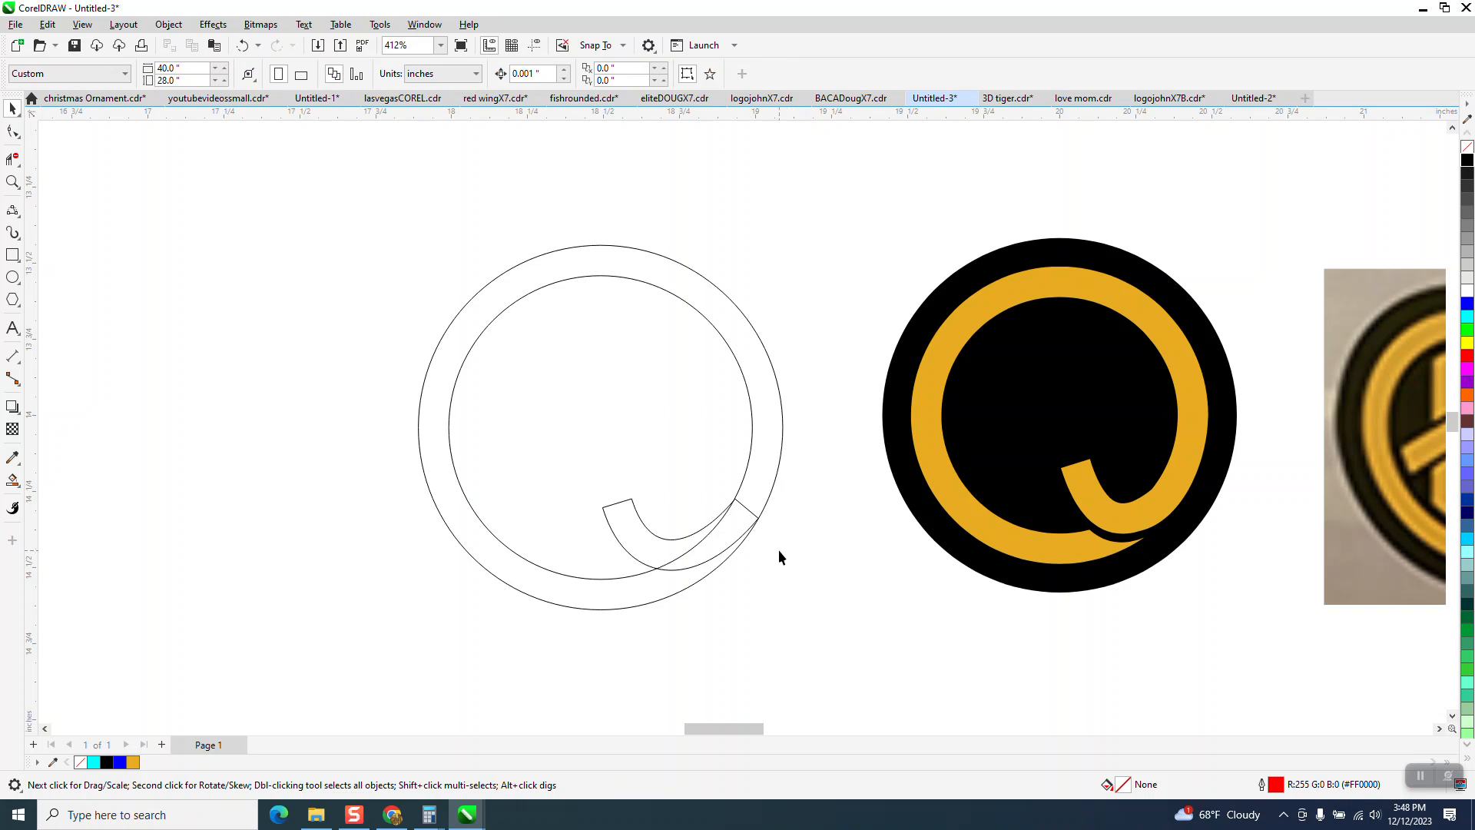
# Try placing a duplicate of the hook shape slightly below the original, and remove the duplicate.
pyautogui.click(690, 543)
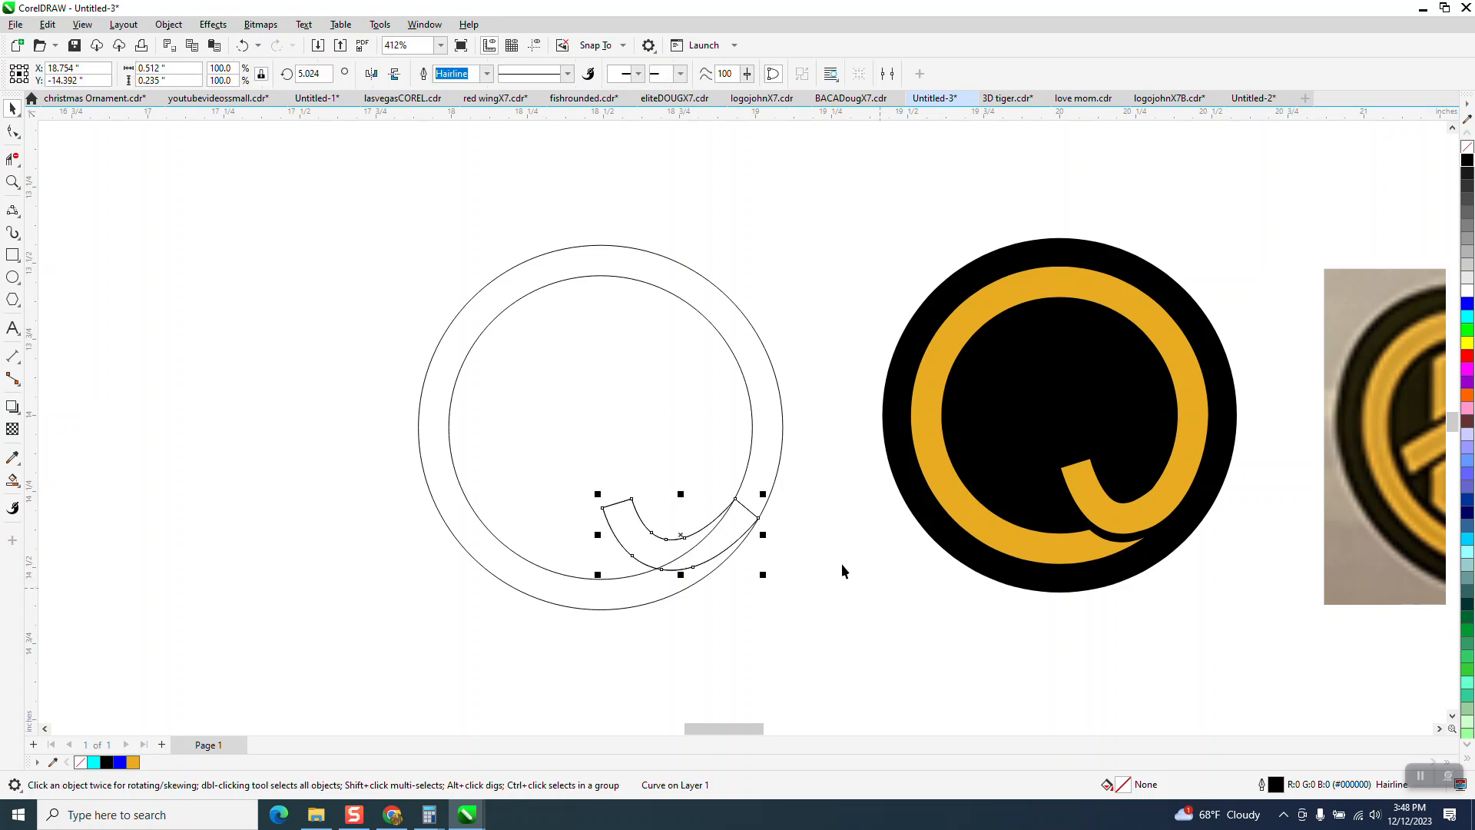
pyautogui.moveTo(683, 538); pyautogui.dragTo(684, 553)
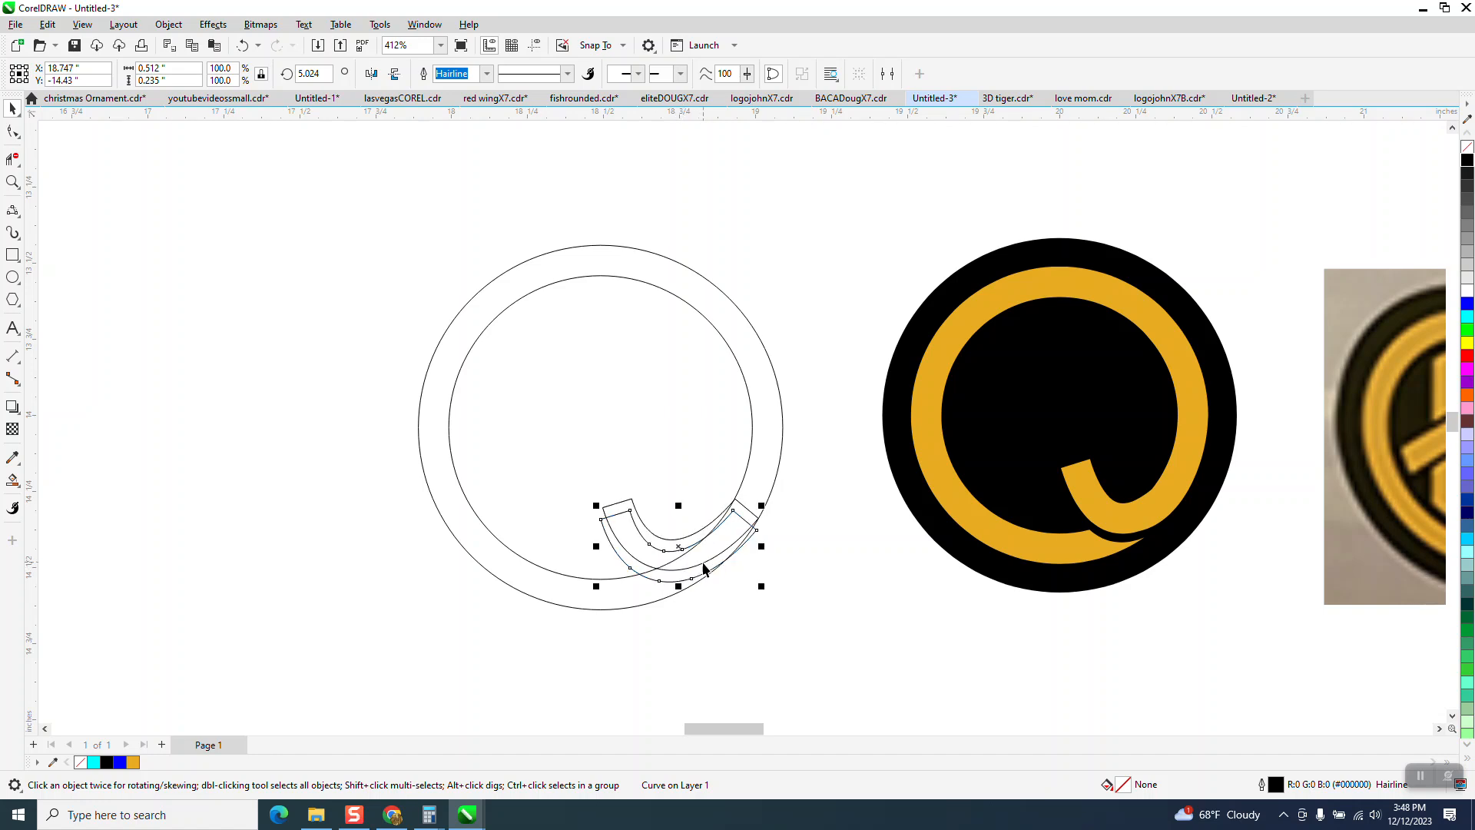
pyautogui.click(12, 108)
pyautogui.click(242, 45)
pyautogui.moveTo(676, 539); pyautogui.dragTo(286, 513)
pyautogui.press('Delete')
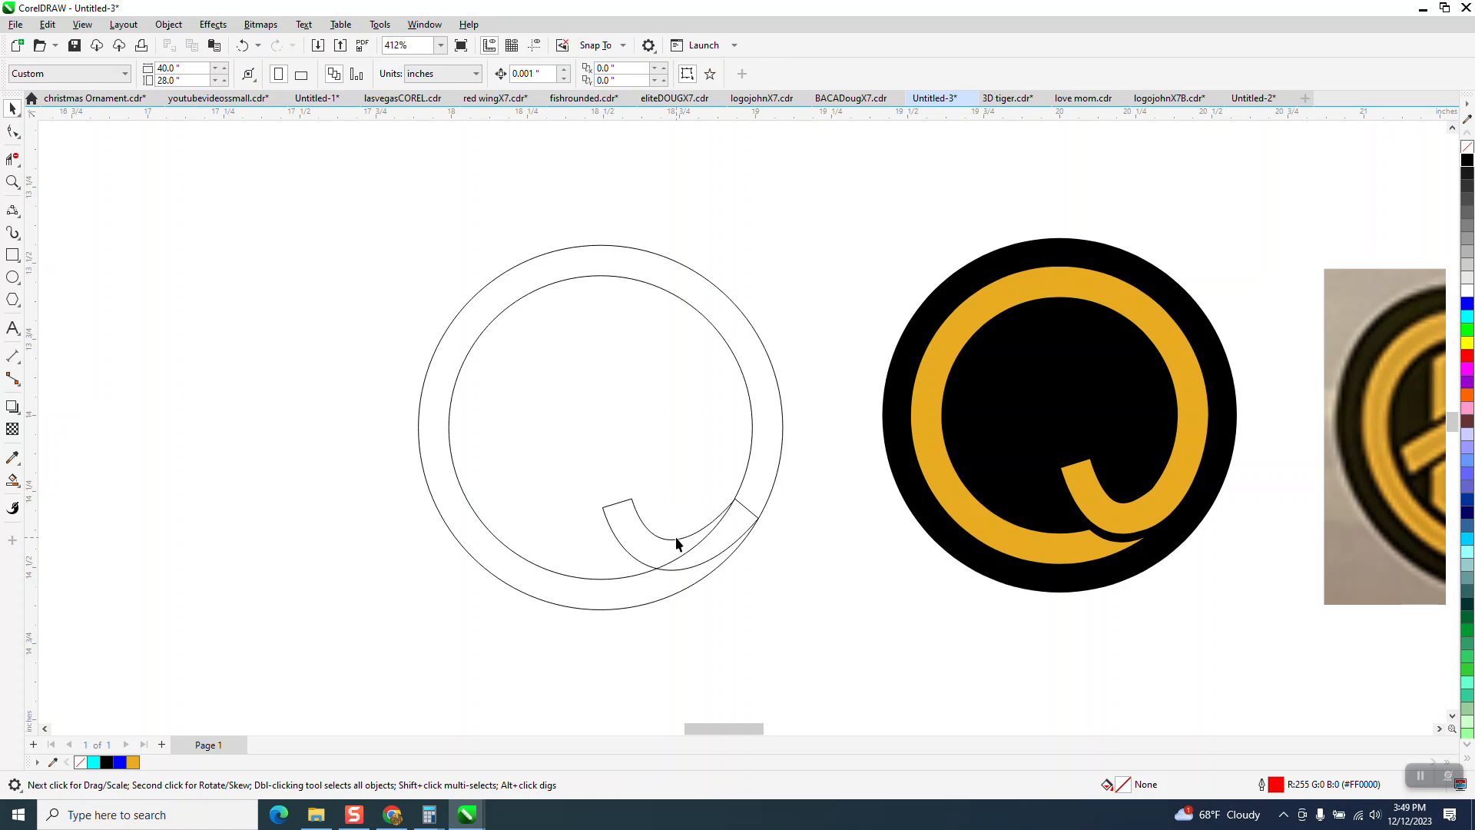
# Rotate the hook shape counterclockwise around its upper outer corner to an angle of about 13.6 degrees.
pyautogui.click(670, 543)
pyautogui.click(671, 542)
pyautogui.moveTo(599, 488); pyautogui.dragTo(596, 514)
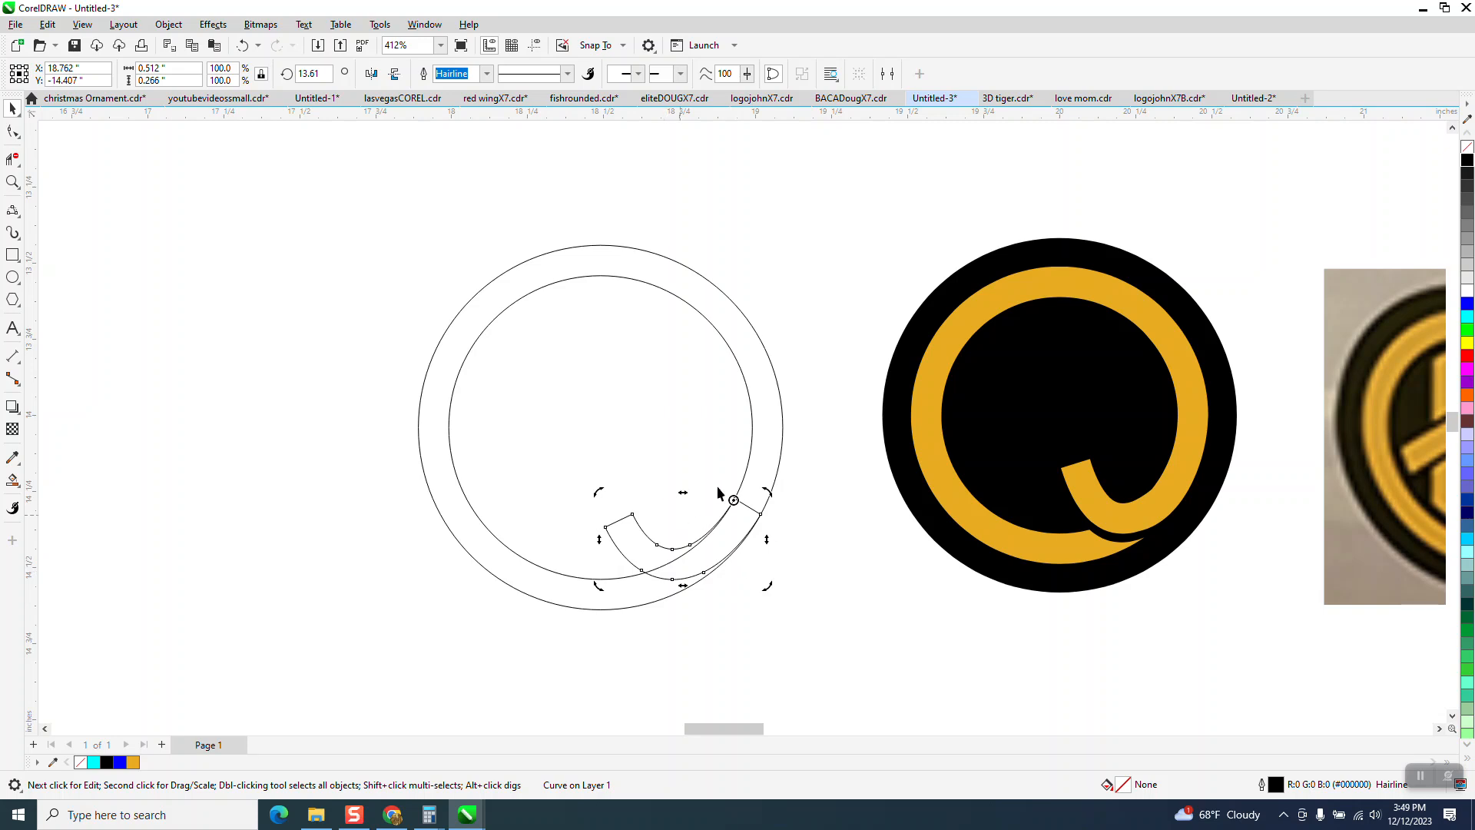
# Move the hook shape up along the ring's inner circle and rotate it counterclockwise to about 25.3 degrees.
pyautogui.click(786, 440)
pyautogui.click(739, 503)
pyautogui.moveTo(739, 503); pyautogui.dragTo(754, 477)
pyautogui.click(691, 512)
pyautogui.moveTo(609, 463); pyautogui.dragTo(613, 501)
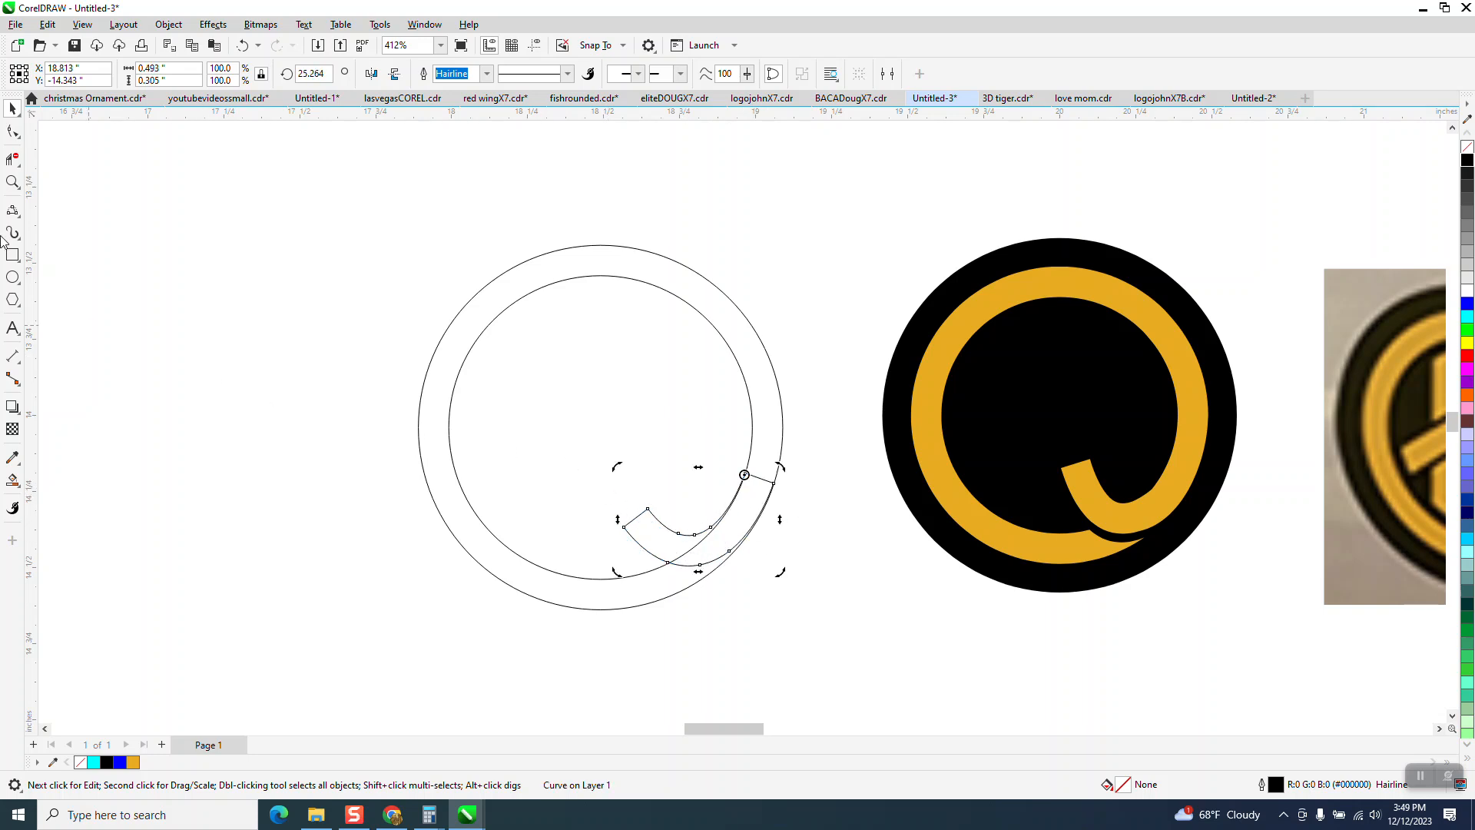
# Fine-tune the hook's rotation to about 27.4 degrees so its edges follow the ring's inner and outer circles.
pyautogui.click(12, 182)
pyautogui.click(461, 422)
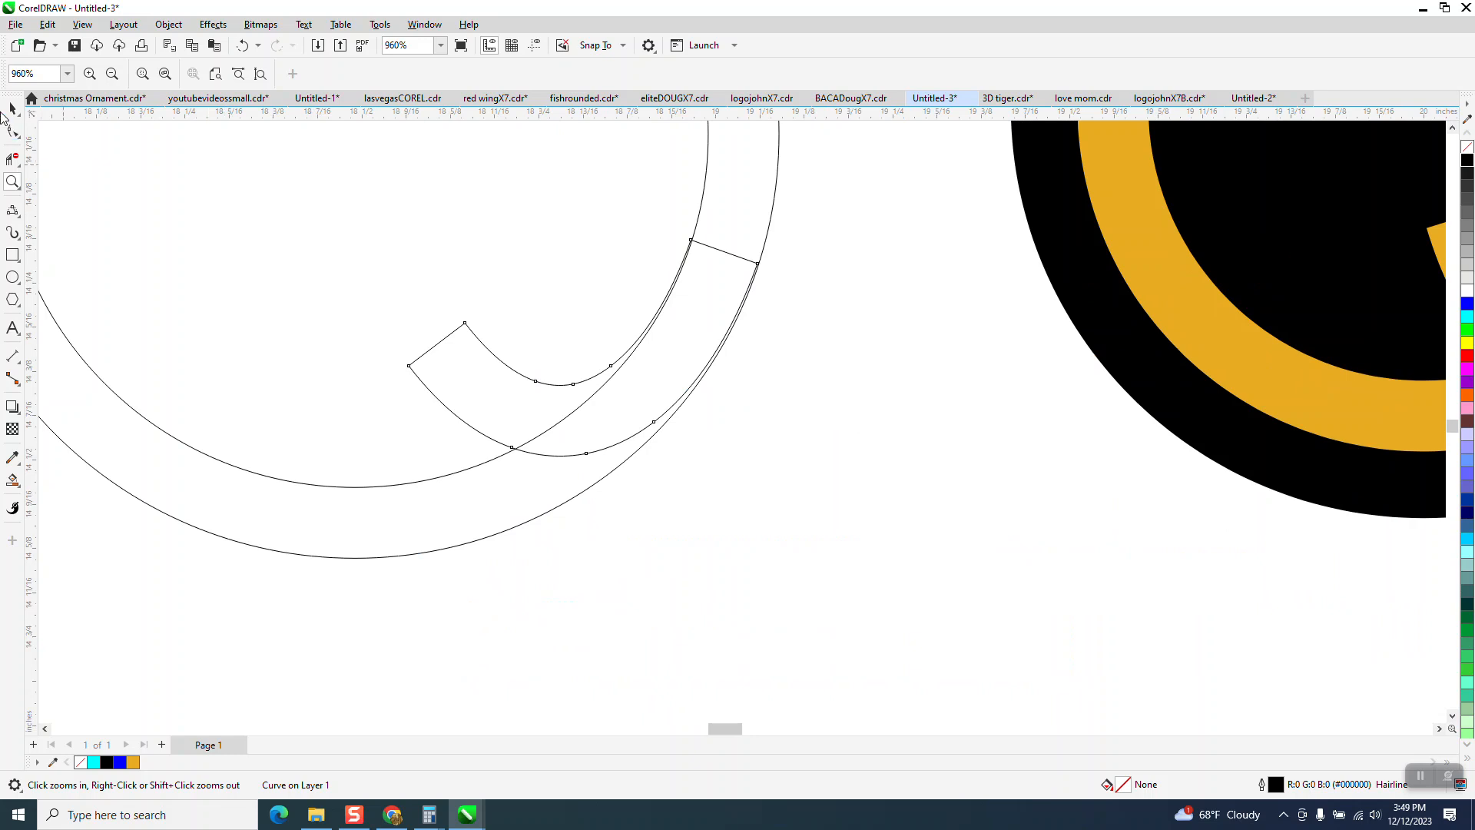
pyautogui.click(12, 108)
pyautogui.click(461, 356)
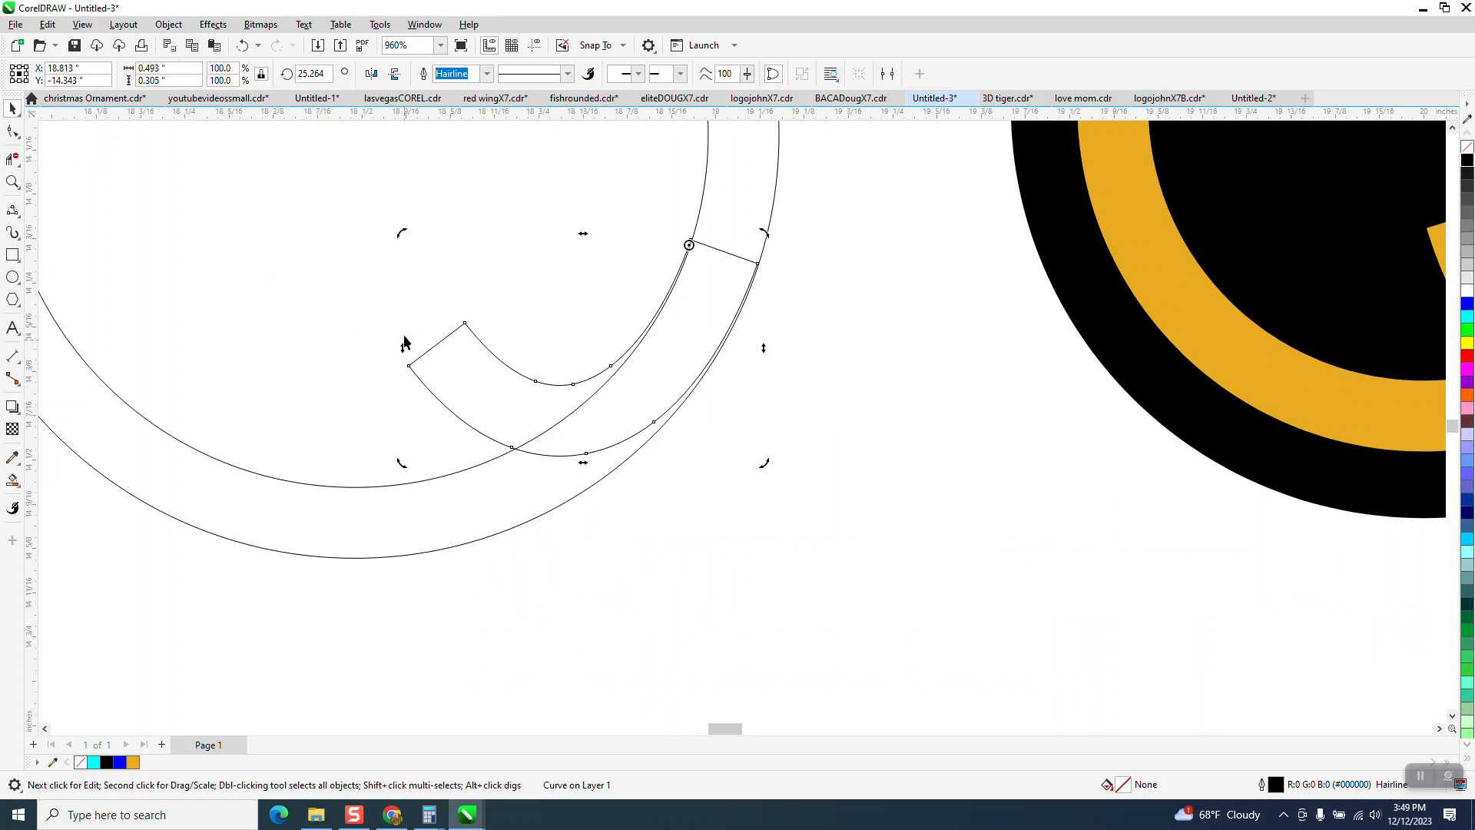
pyautogui.moveTo(400, 229); pyautogui.dragTo(400, 248)
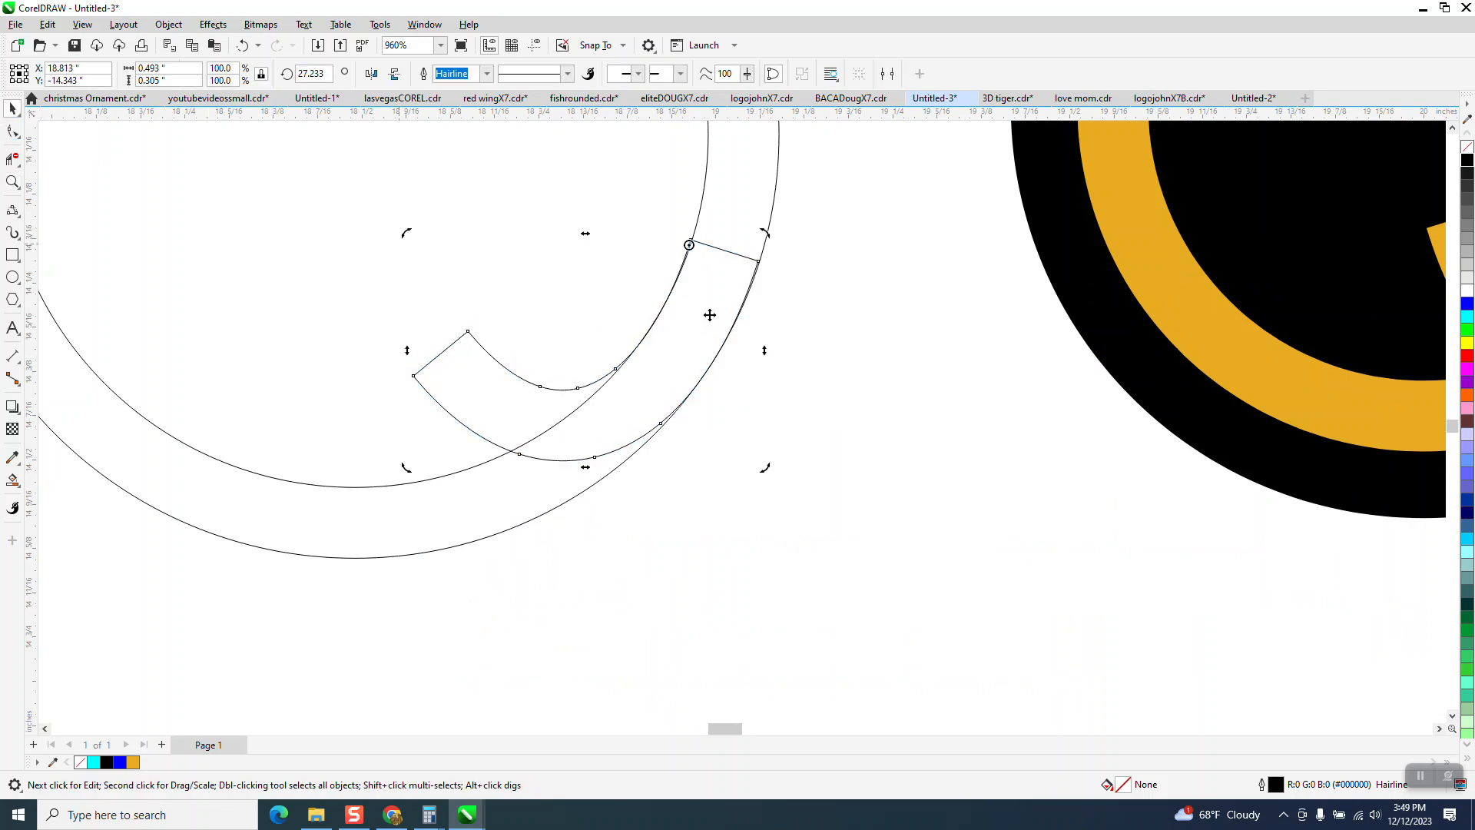
pyautogui.scroll(-2, 467, 431)
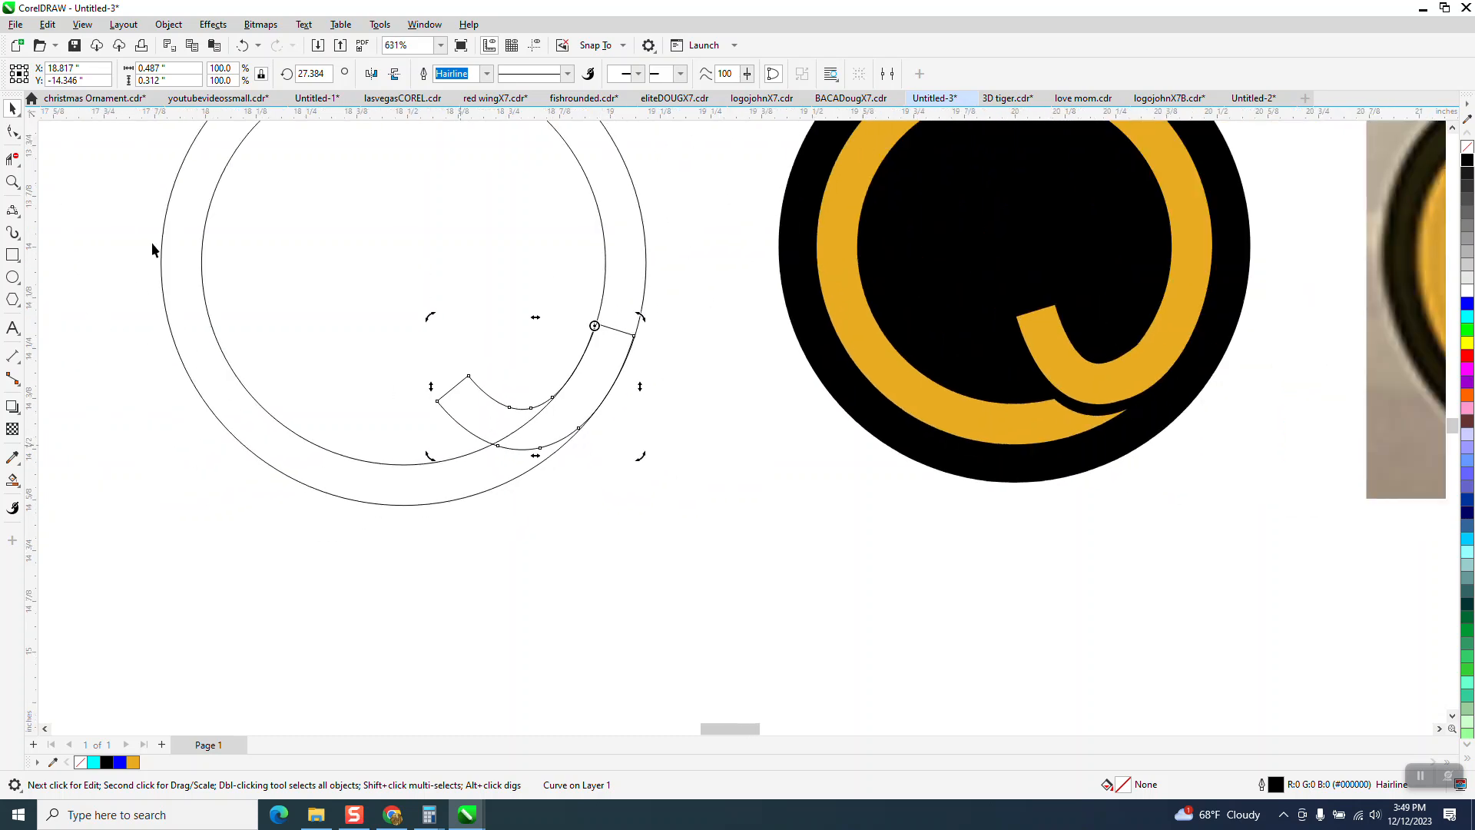
# Place a duplicate of the hook shape about 0.03 in below the original to define the gap under the hook.
pyautogui.click(593, 476)
pyautogui.click(511, 415)
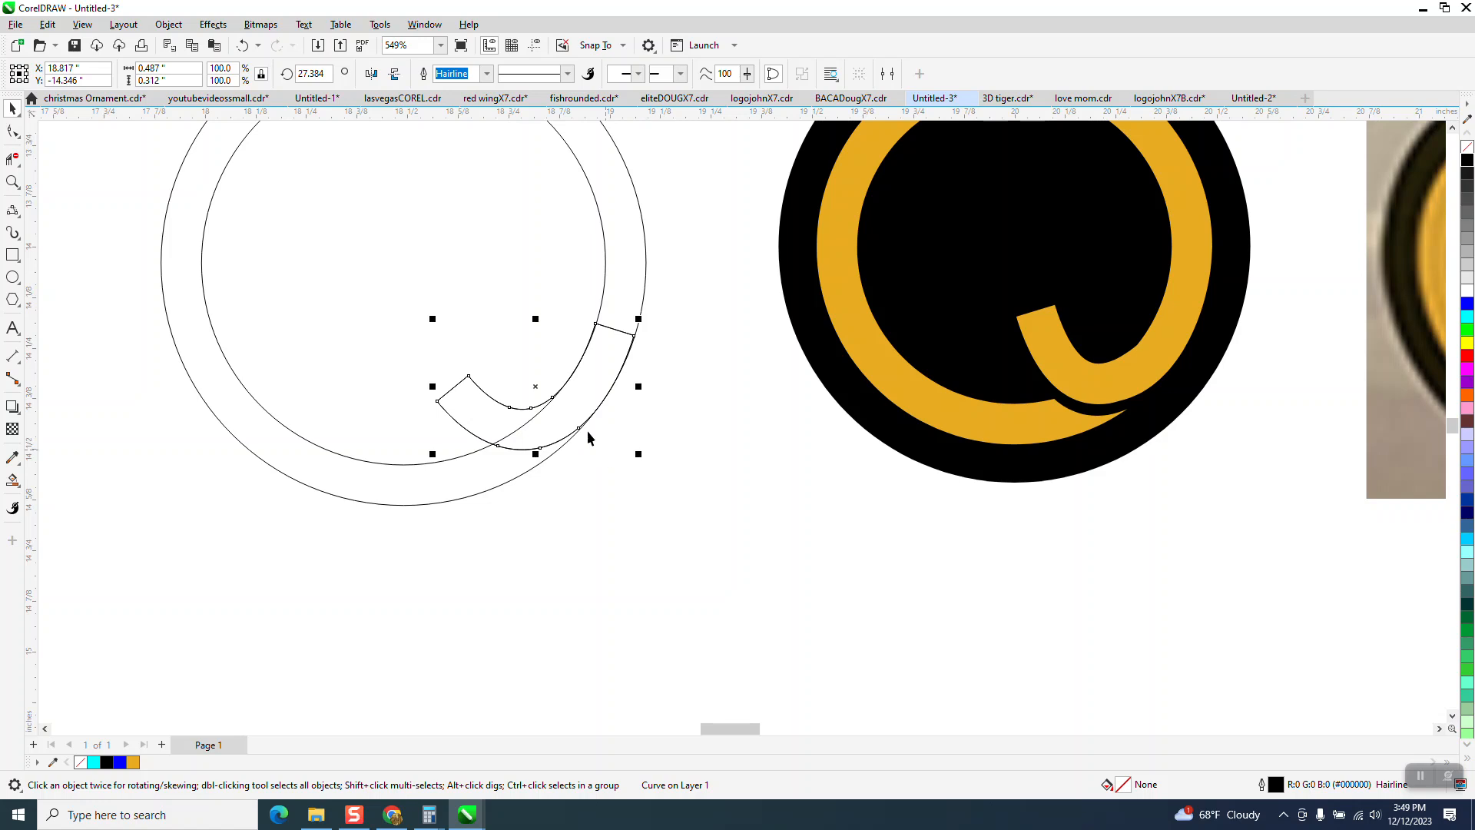
pyautogui.moveTo(536, 386); pyautogui.dragTo(535, 408)
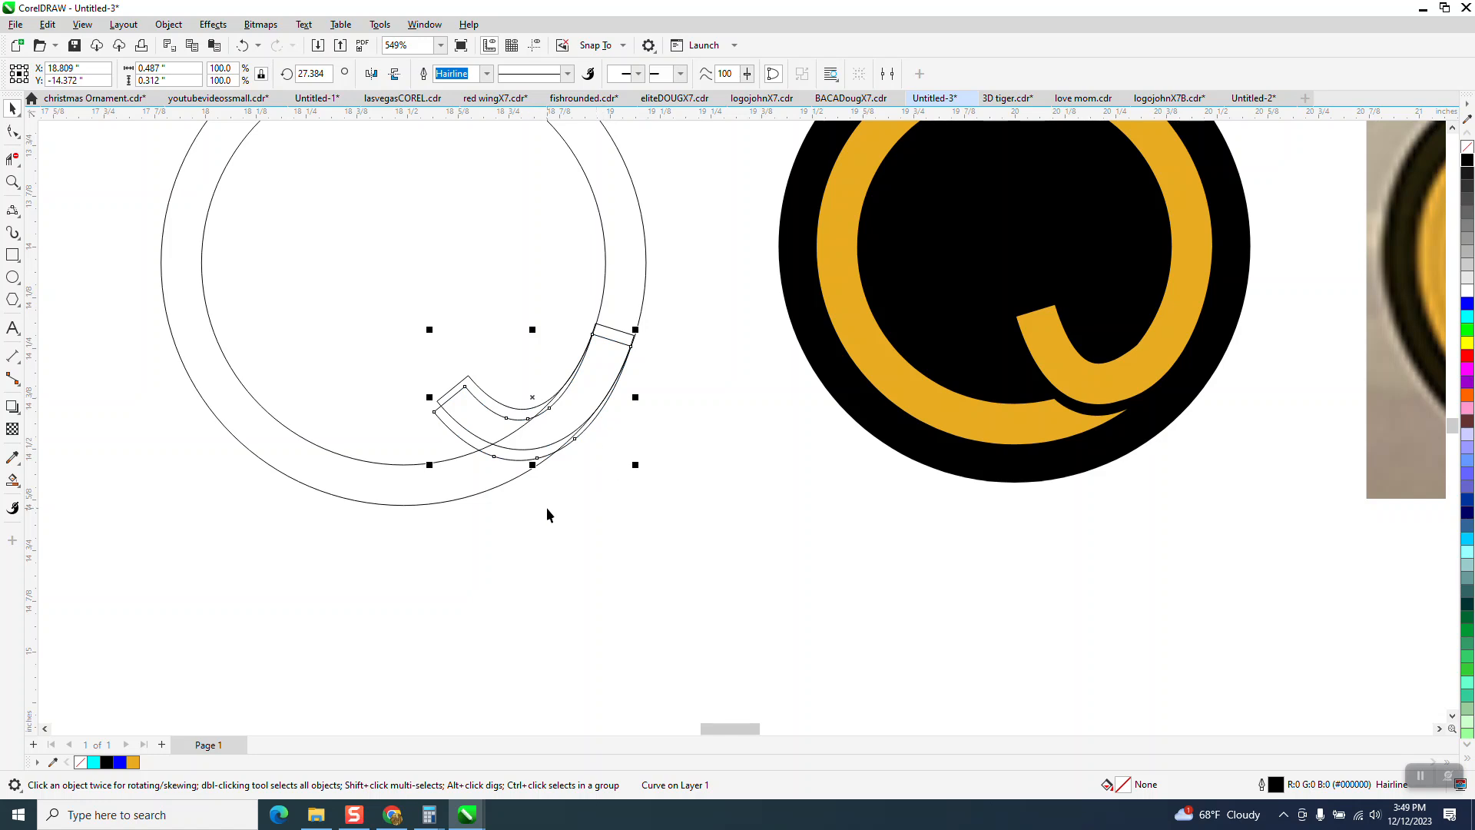
# Delete the overlapping ring and duplicate-hook segments inside the hook and at its upper end with the Virtual Segment Delete tool.
pyautogui.click(13, 159)
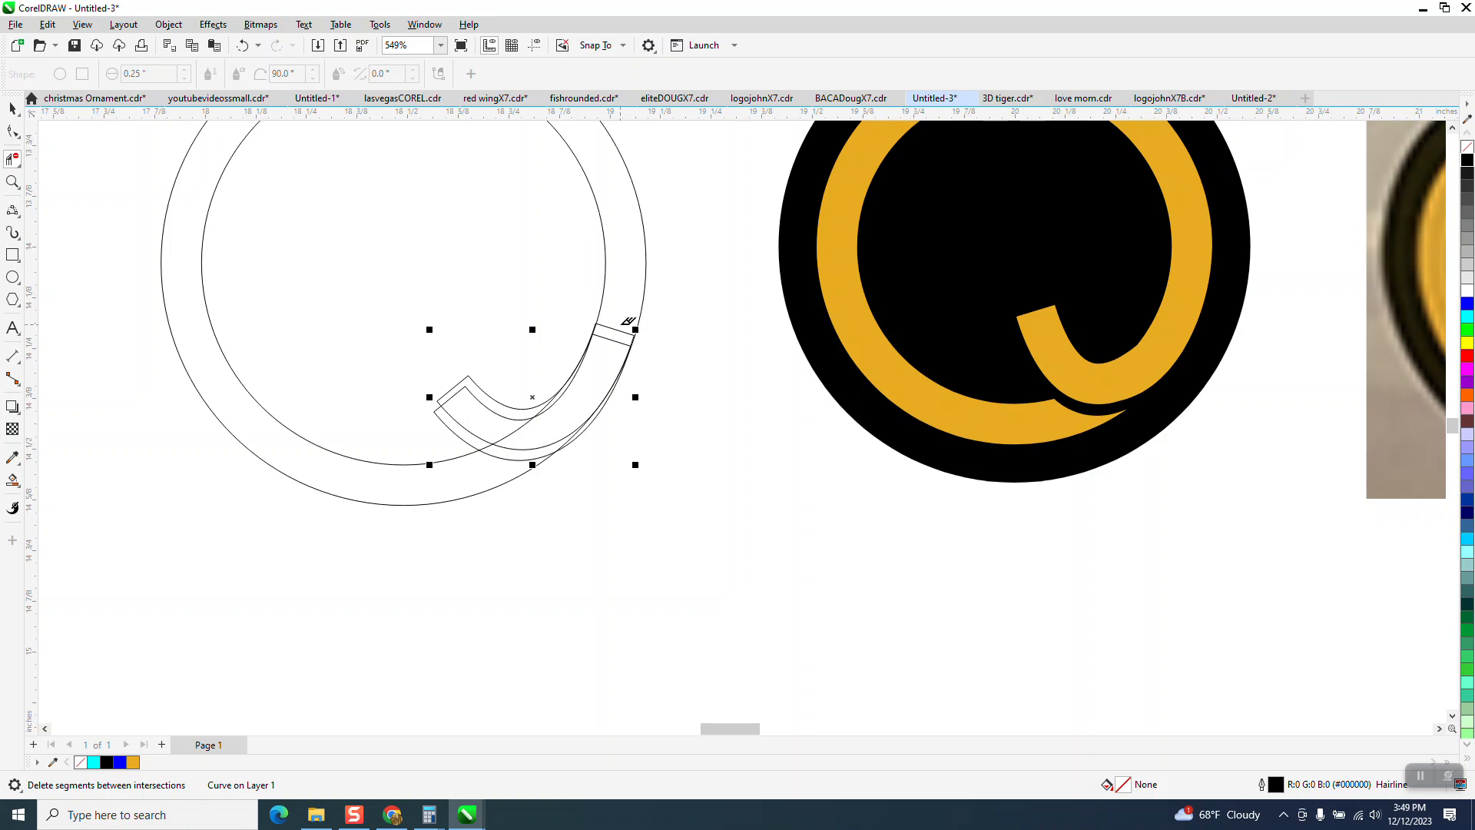
pyautogui.moveTo(620, 321); pyautogui.dragTo(614, 356)
pyautogui.click(517, 424)
pyautogui.click(513, 417)
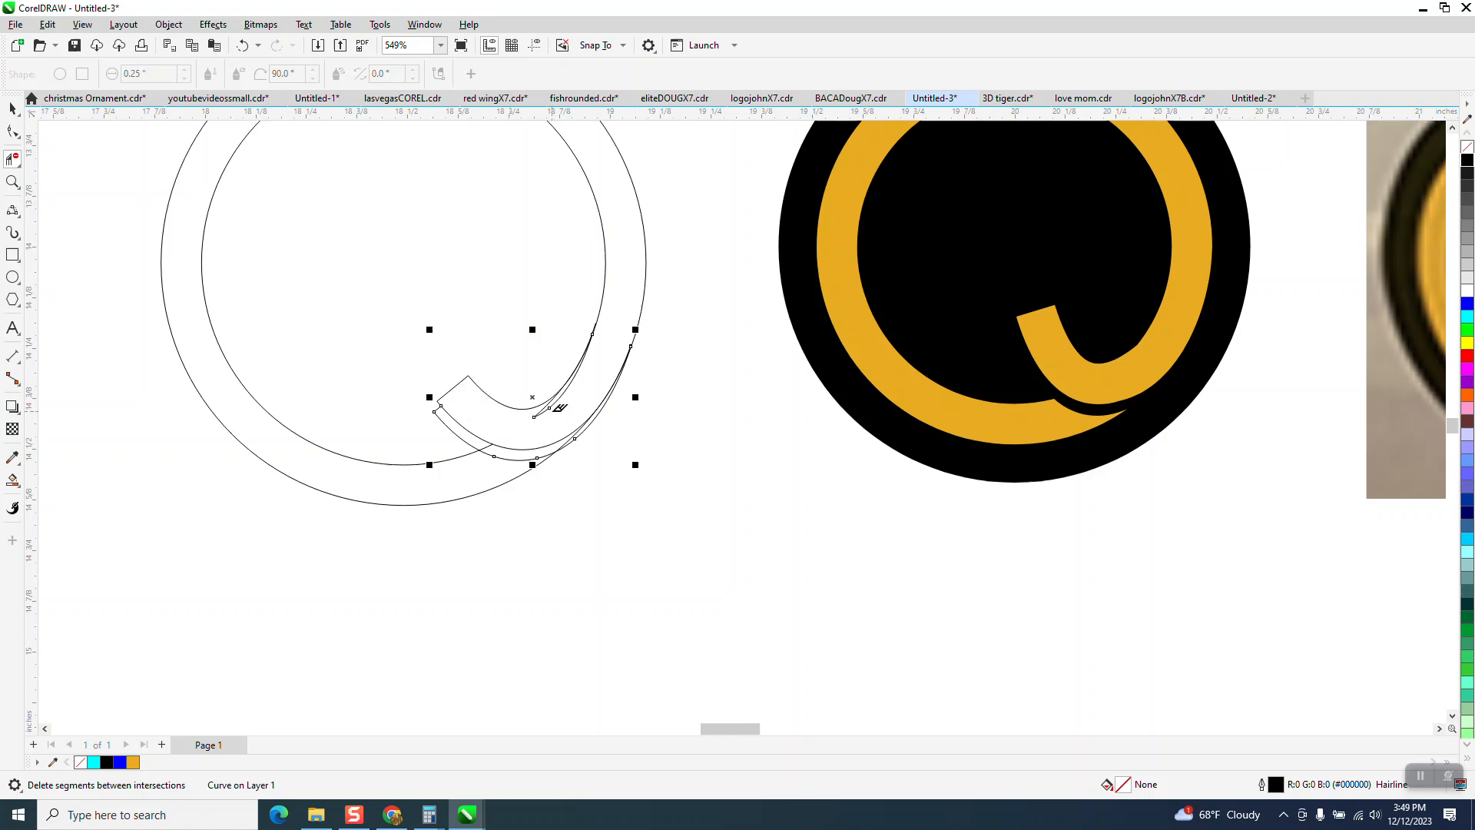
pyautogui.click(547, 405)
pyautogui.scroll(-1, 595, 487)
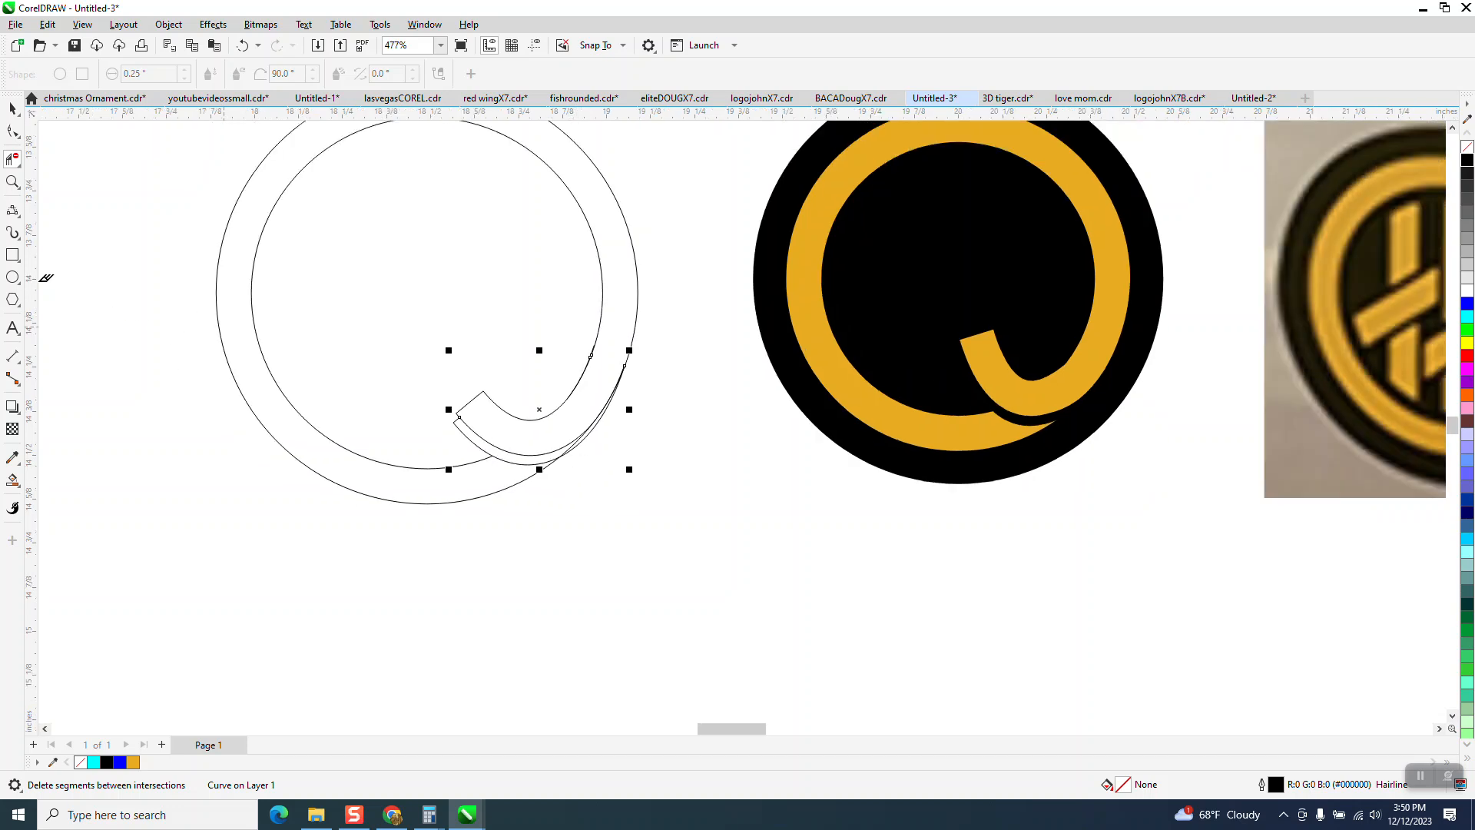
# Fill the joined ring and hook region with gold #E9AC22 and no outline using Smart Fill.
pyautogui.click(12, 480)
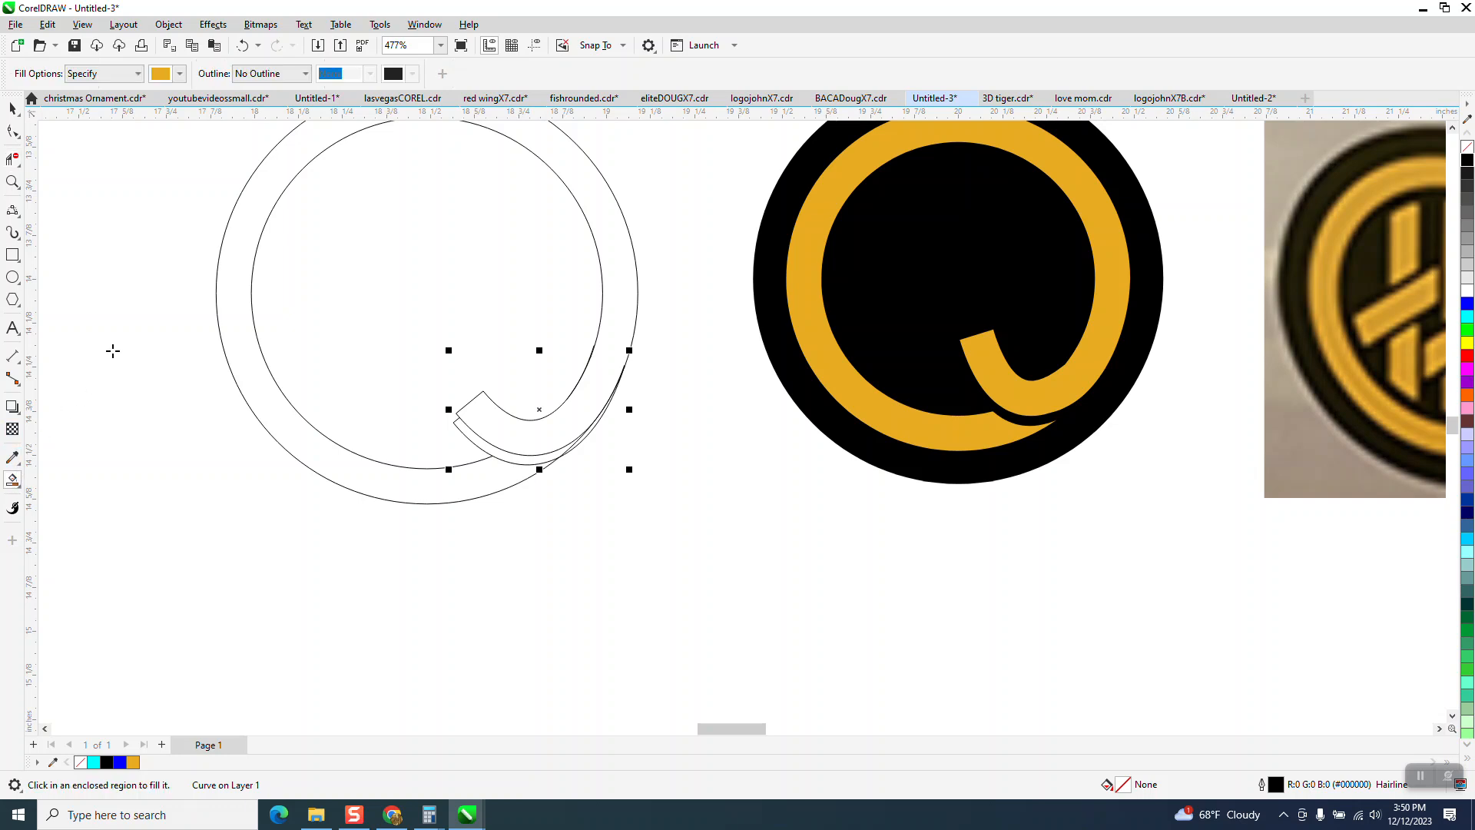
pyautogui.click(235, 253)
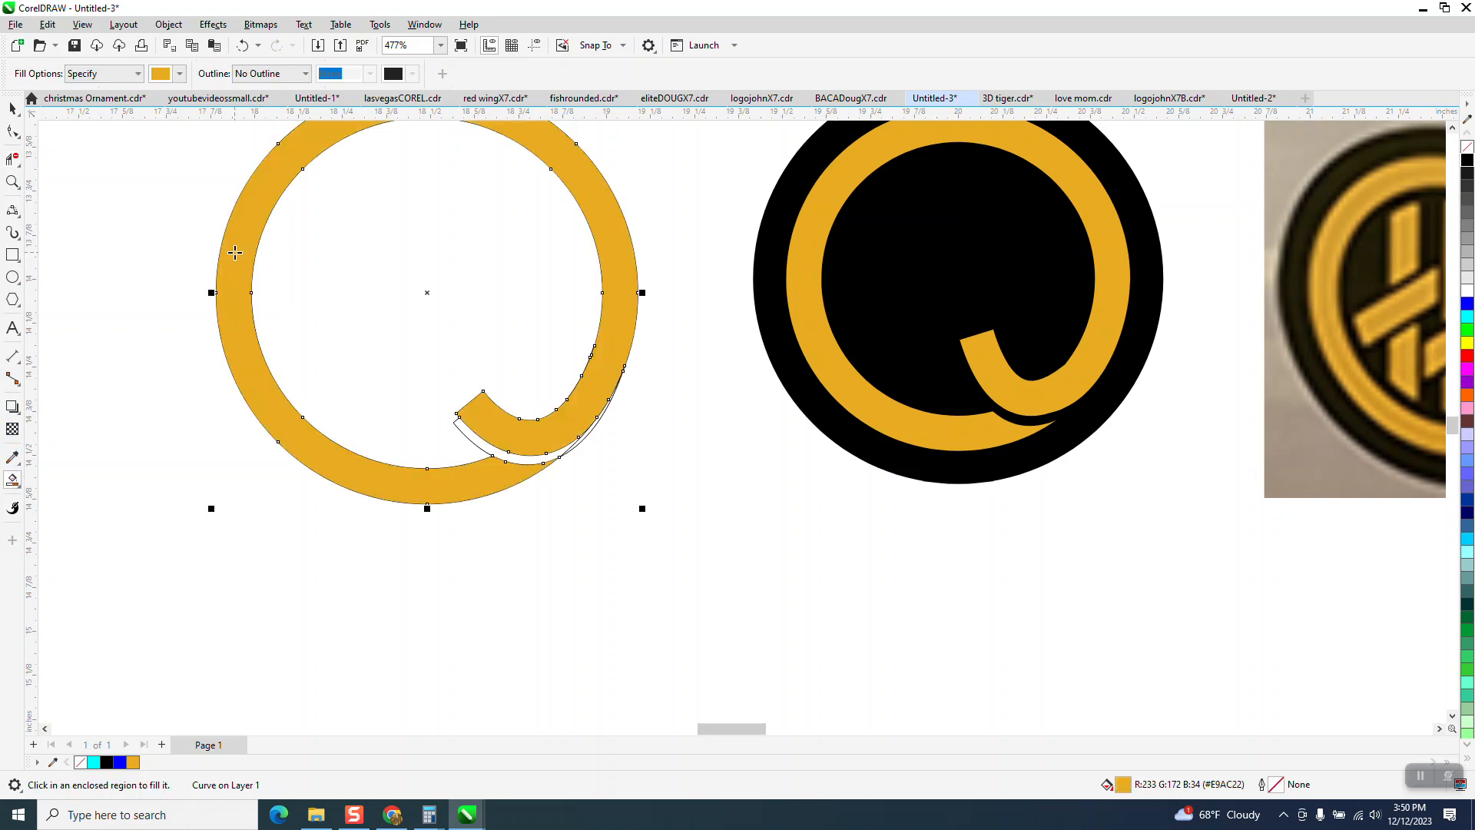
pyautogui.scroll(-1, 482, 537)
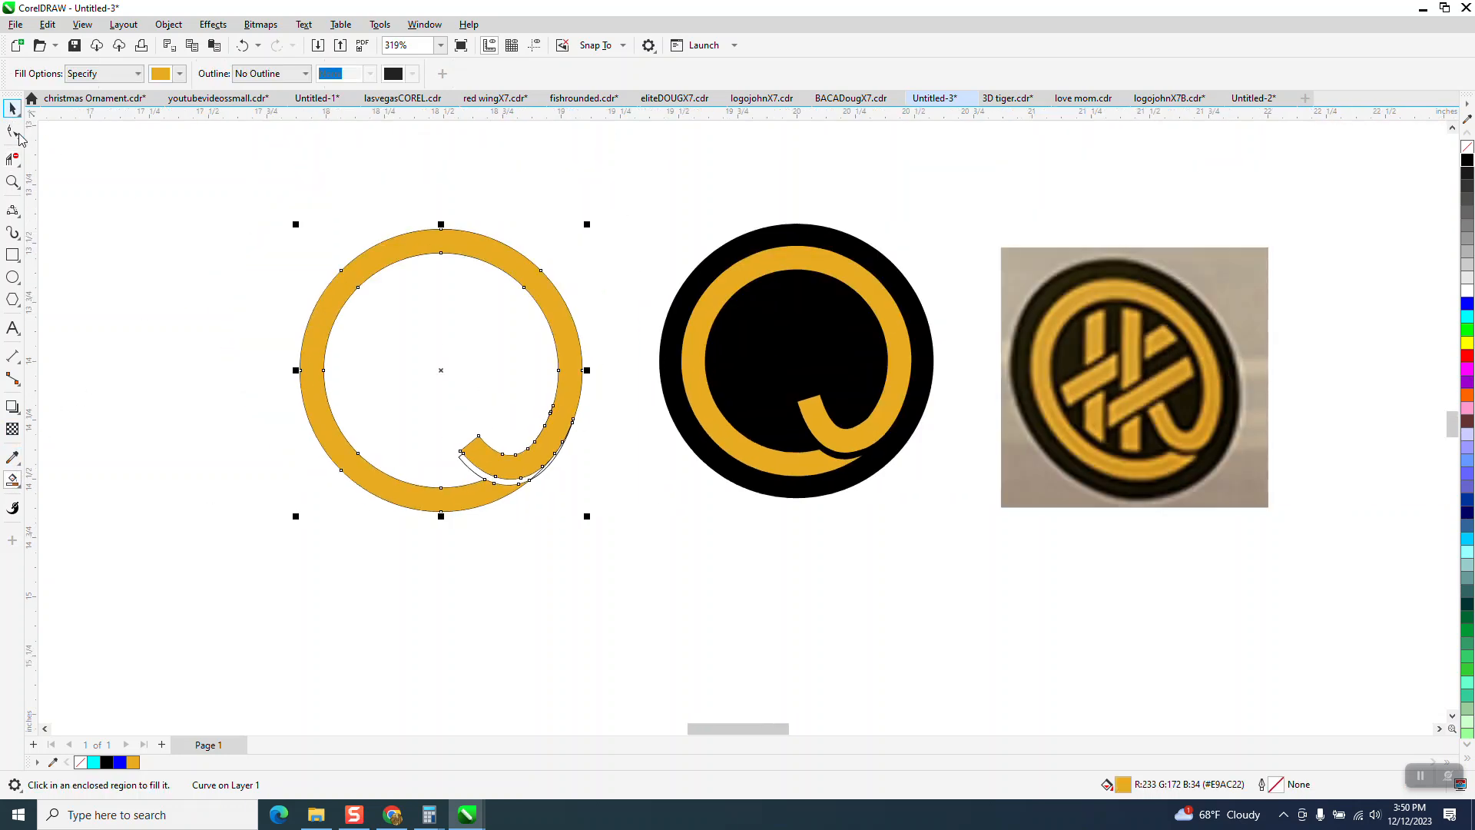
# Move the gold ring-and-hook shape off the construction outlines into the empty area beside them.
pyautogui.scroll(-1, 471, 367)
pyautogui.press('space')
pyautogui.moveTo(450, 368); pyautogui.dragTo(179, 351)
pyautogui.click(309, 288)
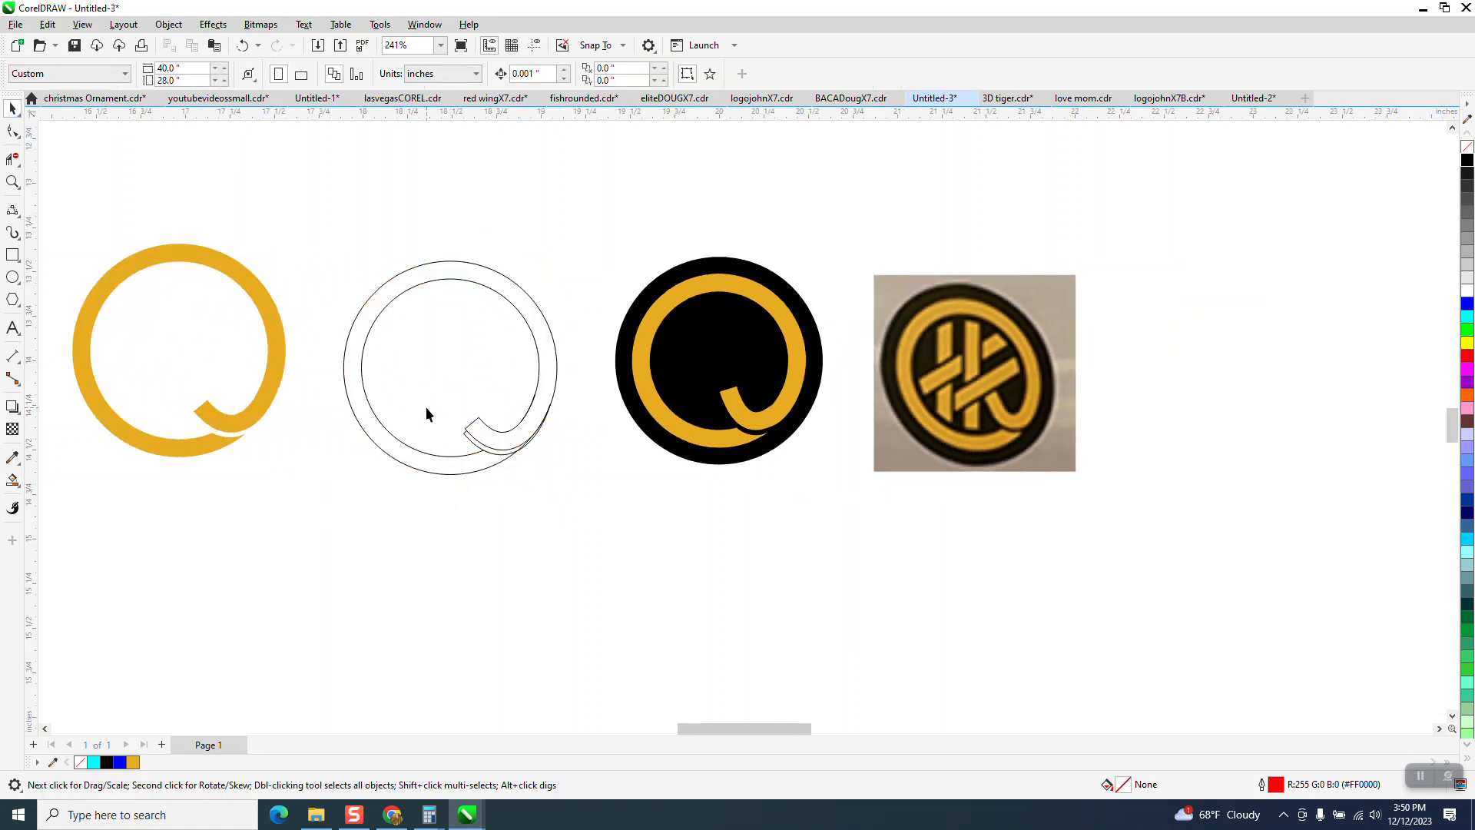
# Delete the leftover construction outlines and move the gold shape back next to the finished badge.
pyautogui.moveTo(269, 230); pyautogui.dragTo(607, 486)
pyautogui.press('Delete')
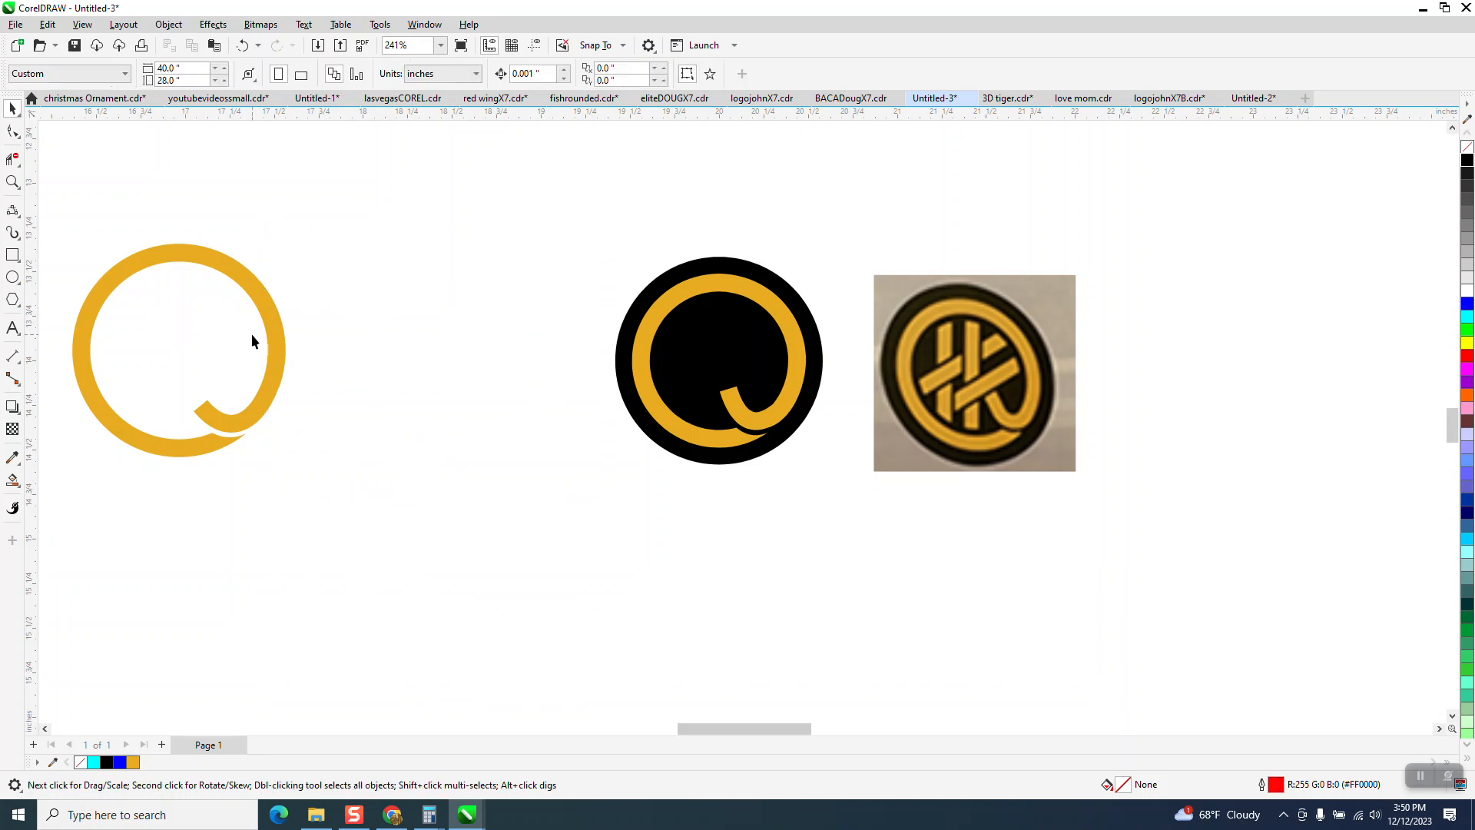
pyautogui.moveTo(283, 338); pyautogui.dragTo(508, 344)
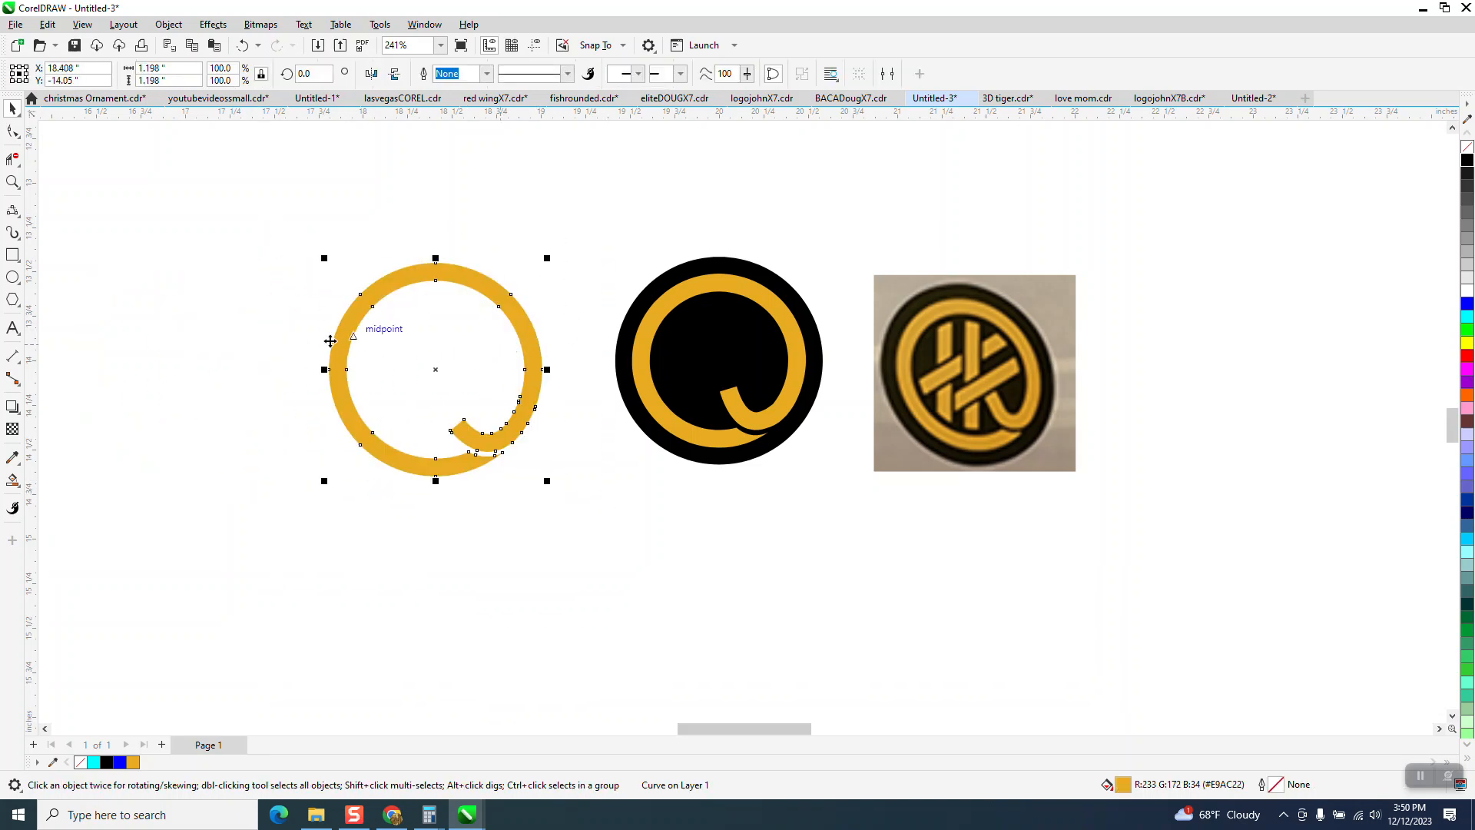
pyautogui.click(12, 277)
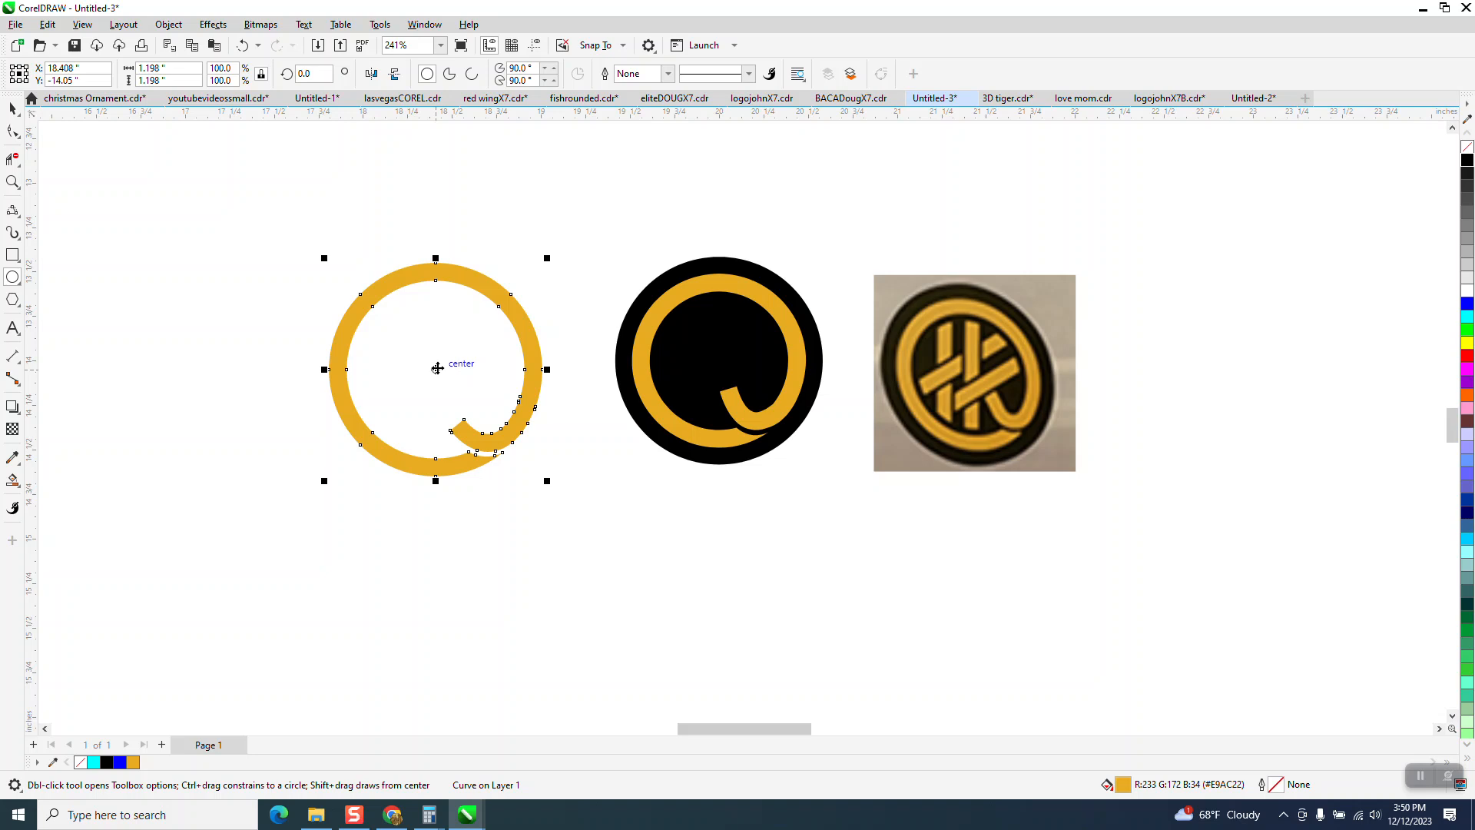
pyautogui.moveTo(435, 369)
pyautogui.mouseDown()
pyautogui.moveTo(438, 385)
pyautogui.moveTo(423, 383)
pyautogui.mouseUp()
pyautogui.click(243, 45)
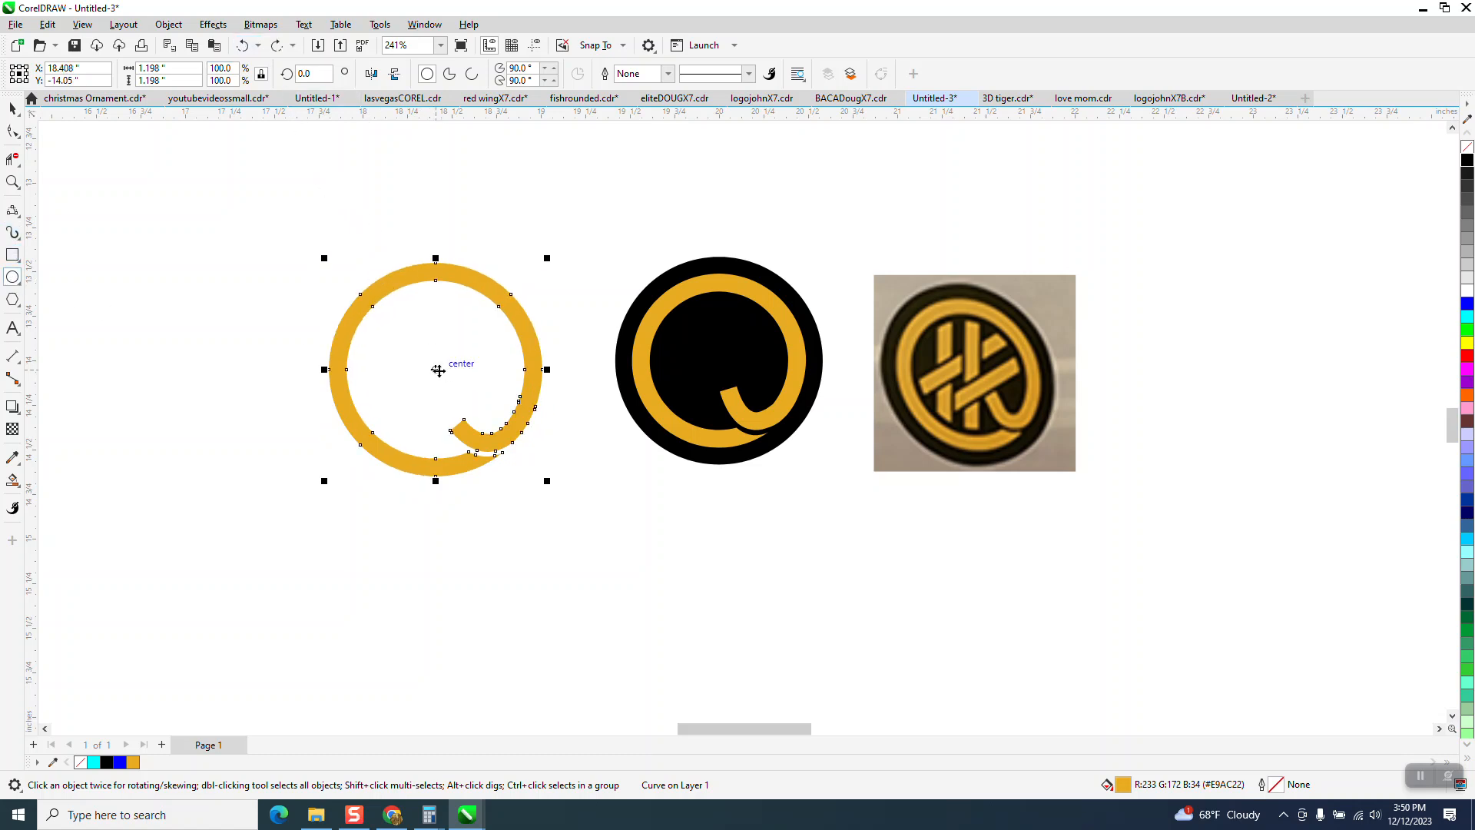
pyautogui.moveTo(438, 370); pyautogui.dragTo(427, 391)
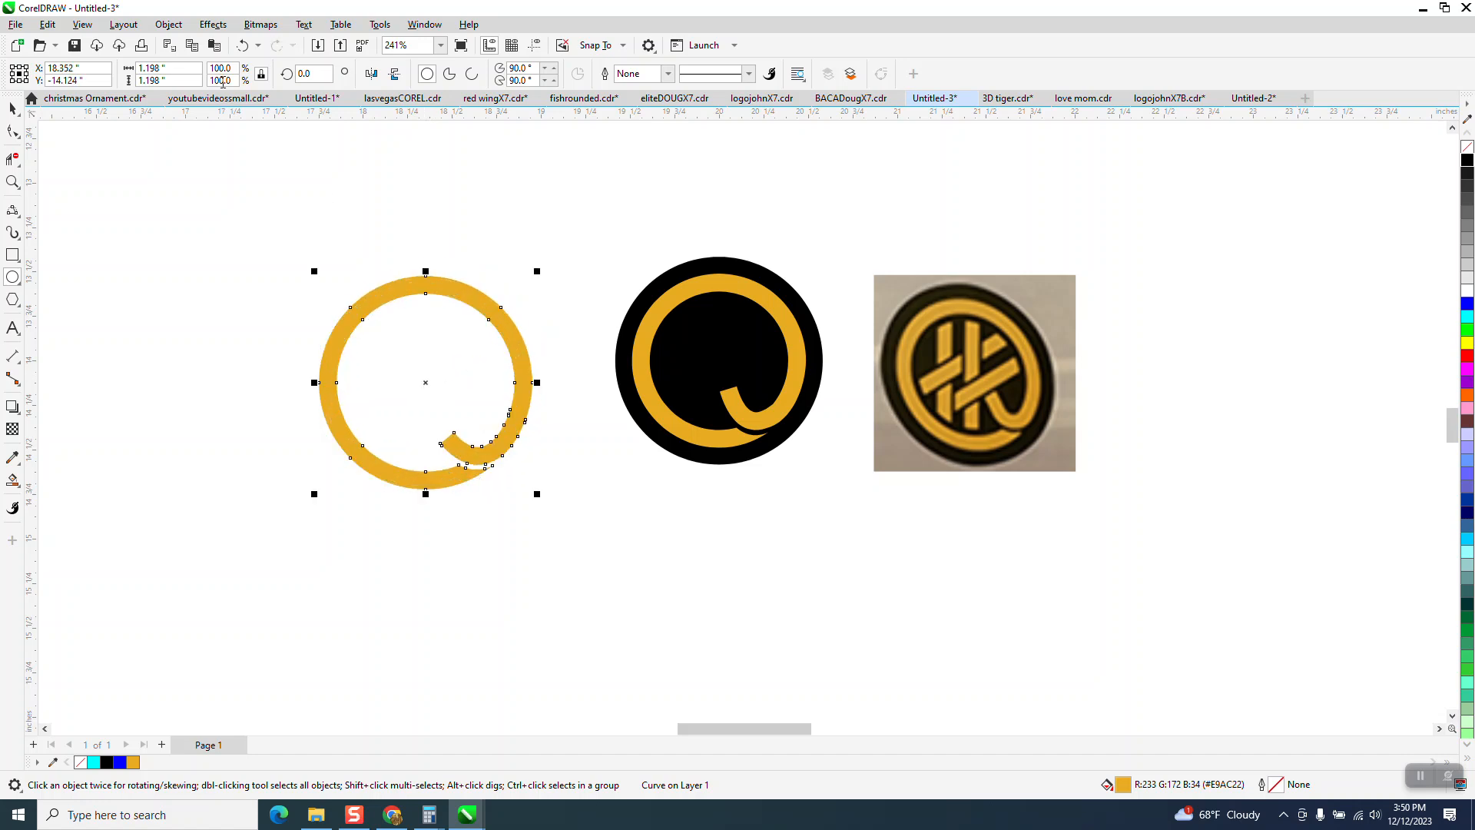
pyautogui.click(242, 45)
# Draw a circle centred on the gold ring and enlarge it to about 1.36 in in diameter.
pyautogui.click(14, 277)
pyautogui.moveTo(321, 212); pyautogui.dragTo(223, 447)
pyautogui.moveTo(206, 324); pyautogui.dragTo(435, 370)
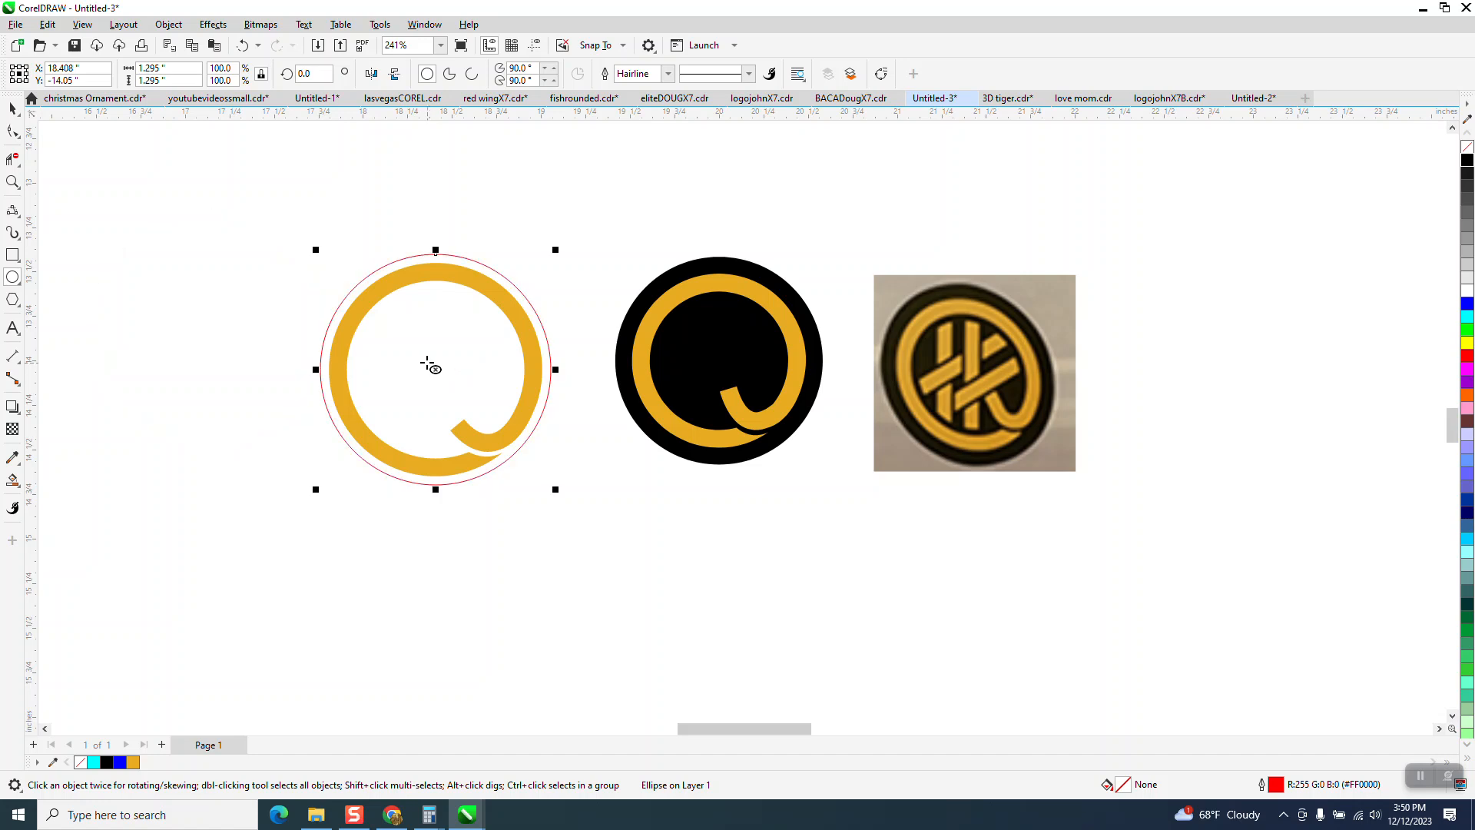
pyautogui.click(13, 109)
pyautogui.moveTo(555, 249); pyautogui.dragTo(574, 246)
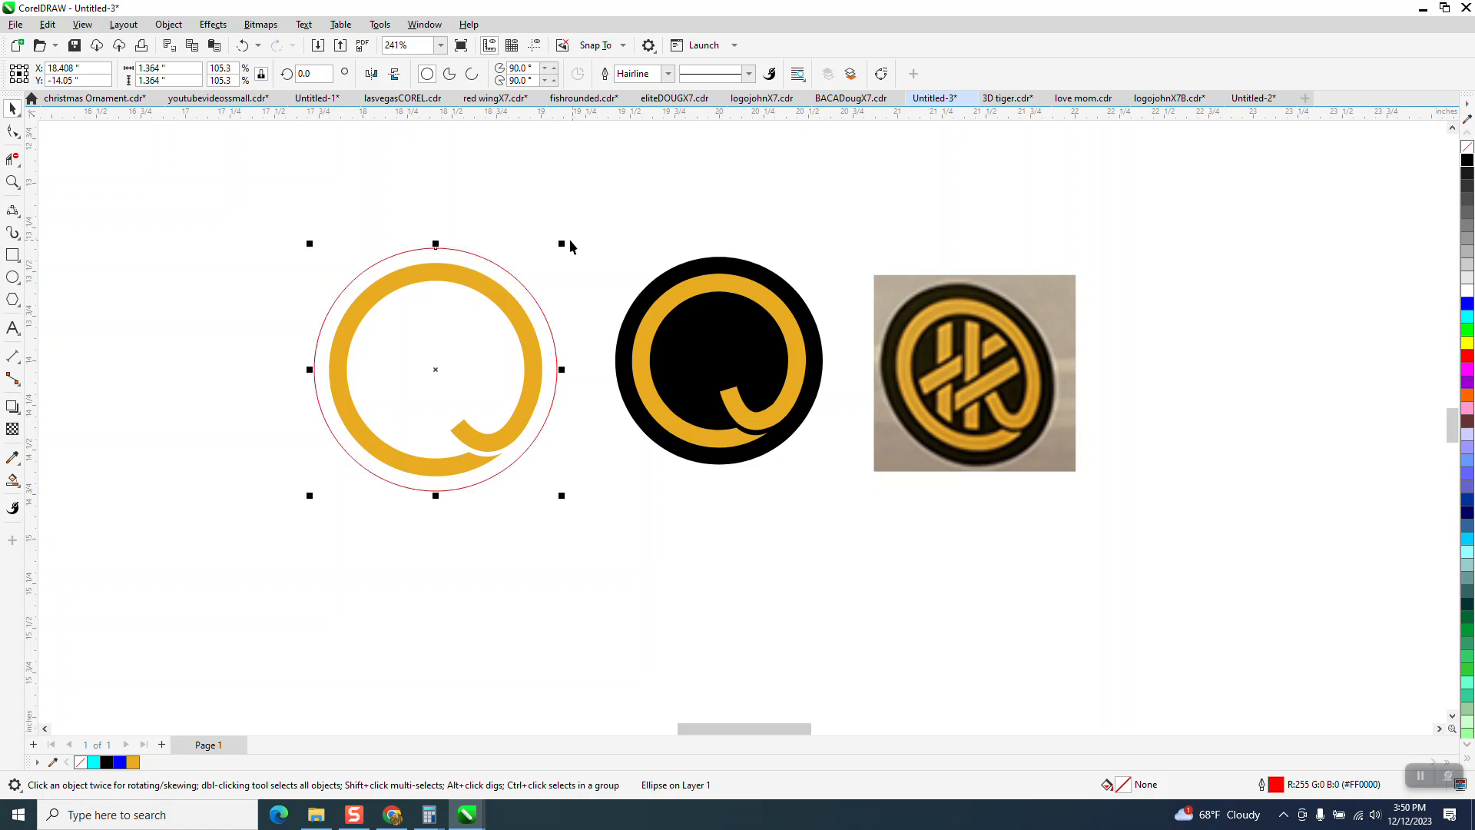
# Fill the area around the gold shape inside the outer circle with black using Smart Fill.
pyautogui.click(19, 476)
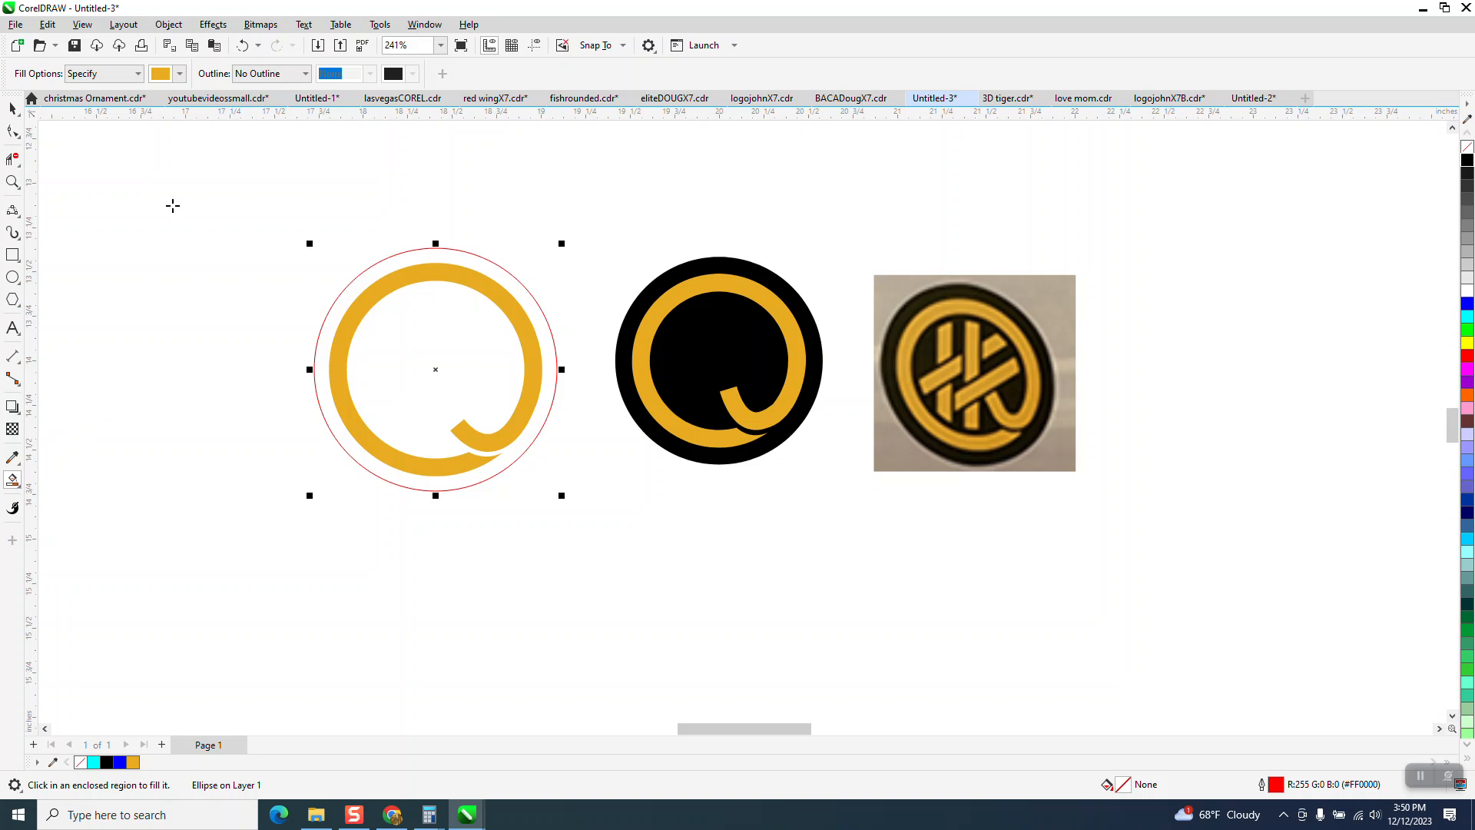
pyautogui.click(179, 73)
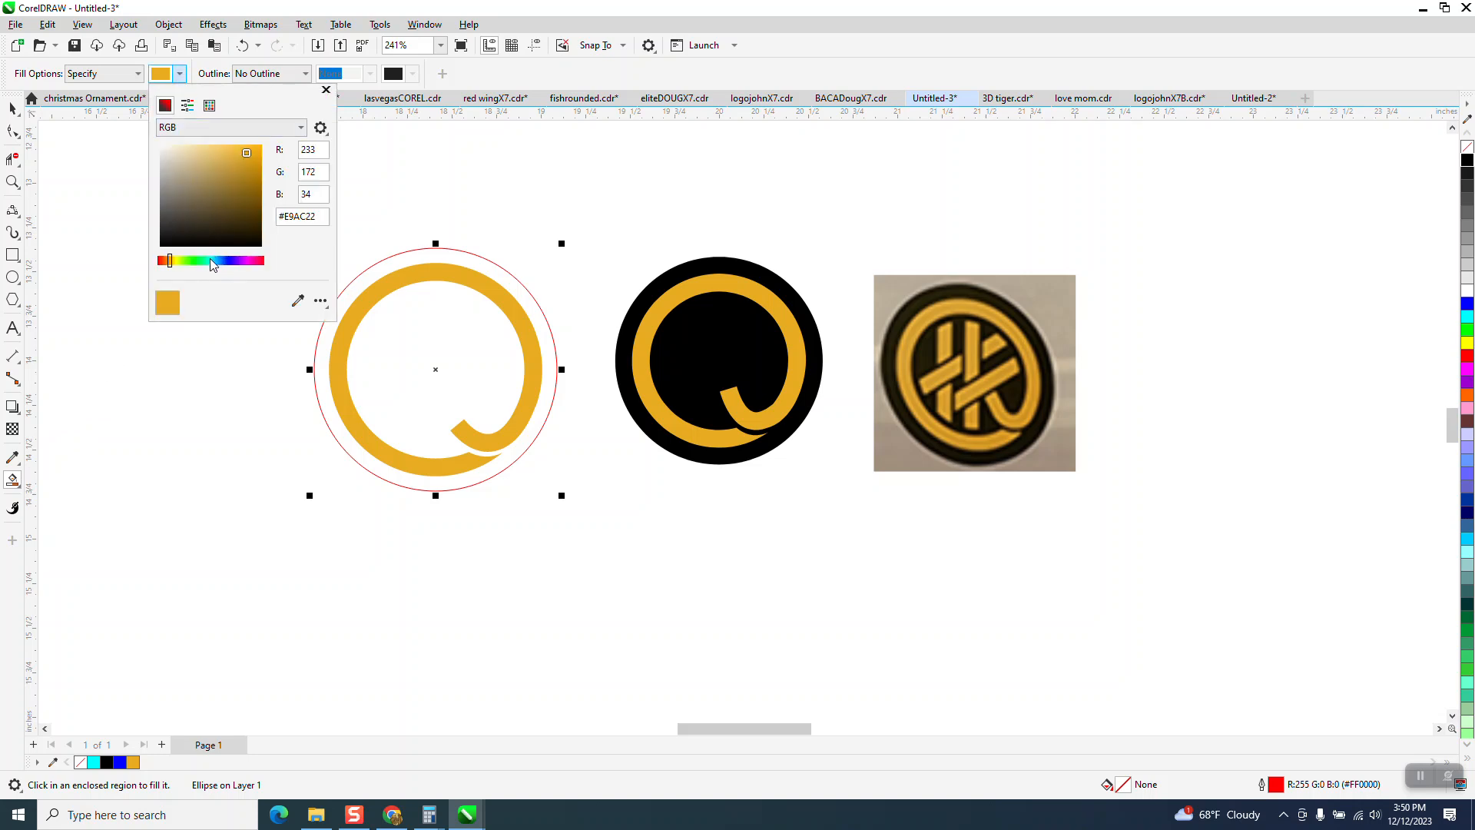
pyautogui.click(209, 105)
pyautogui.click(171, 151)
pyautogui.click(405, 324)
pyautogui.click(405, 324)
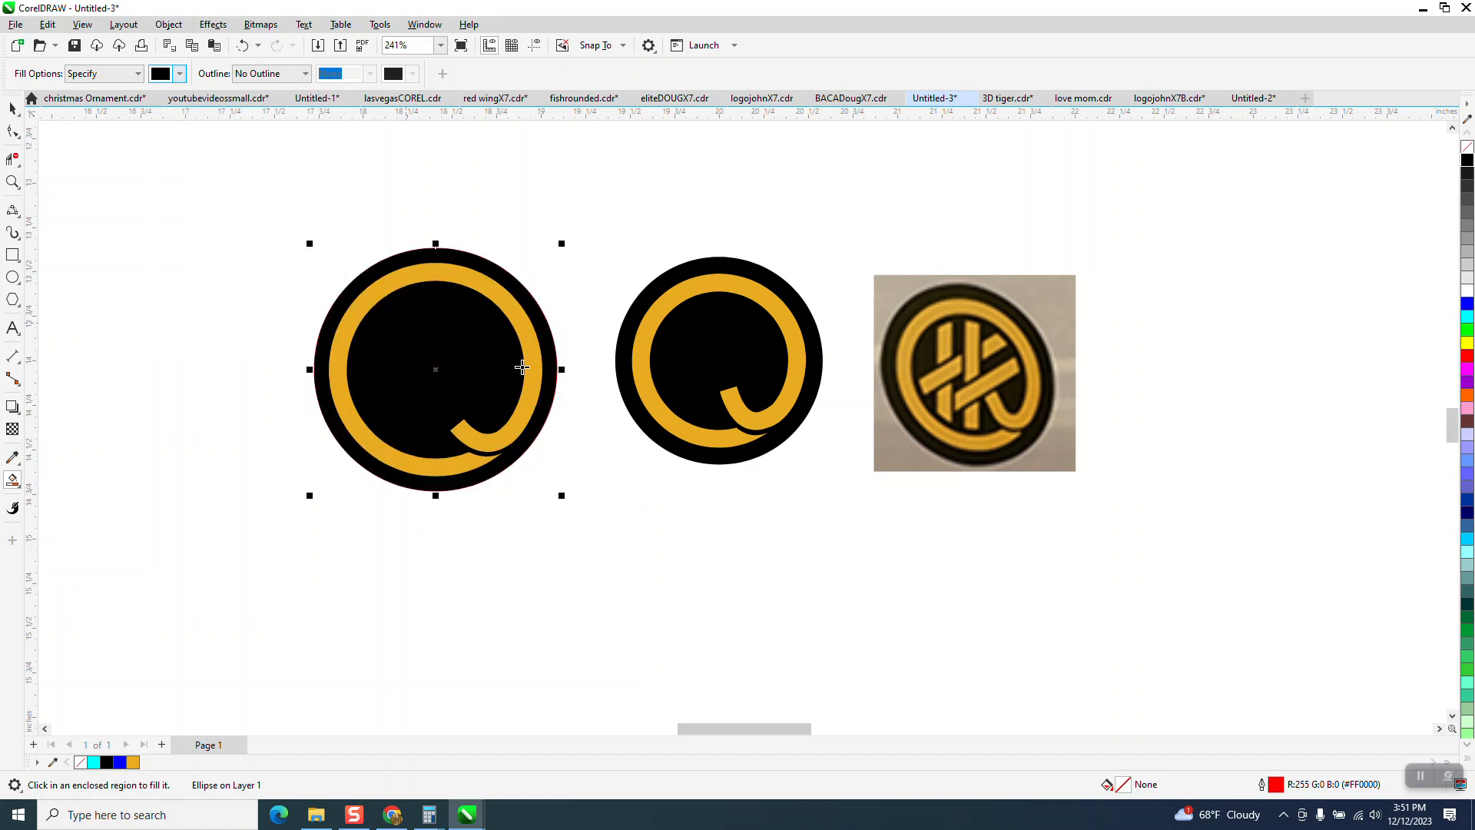
pyautogui.click(12, 108)
pyautogui.click(123, 214)
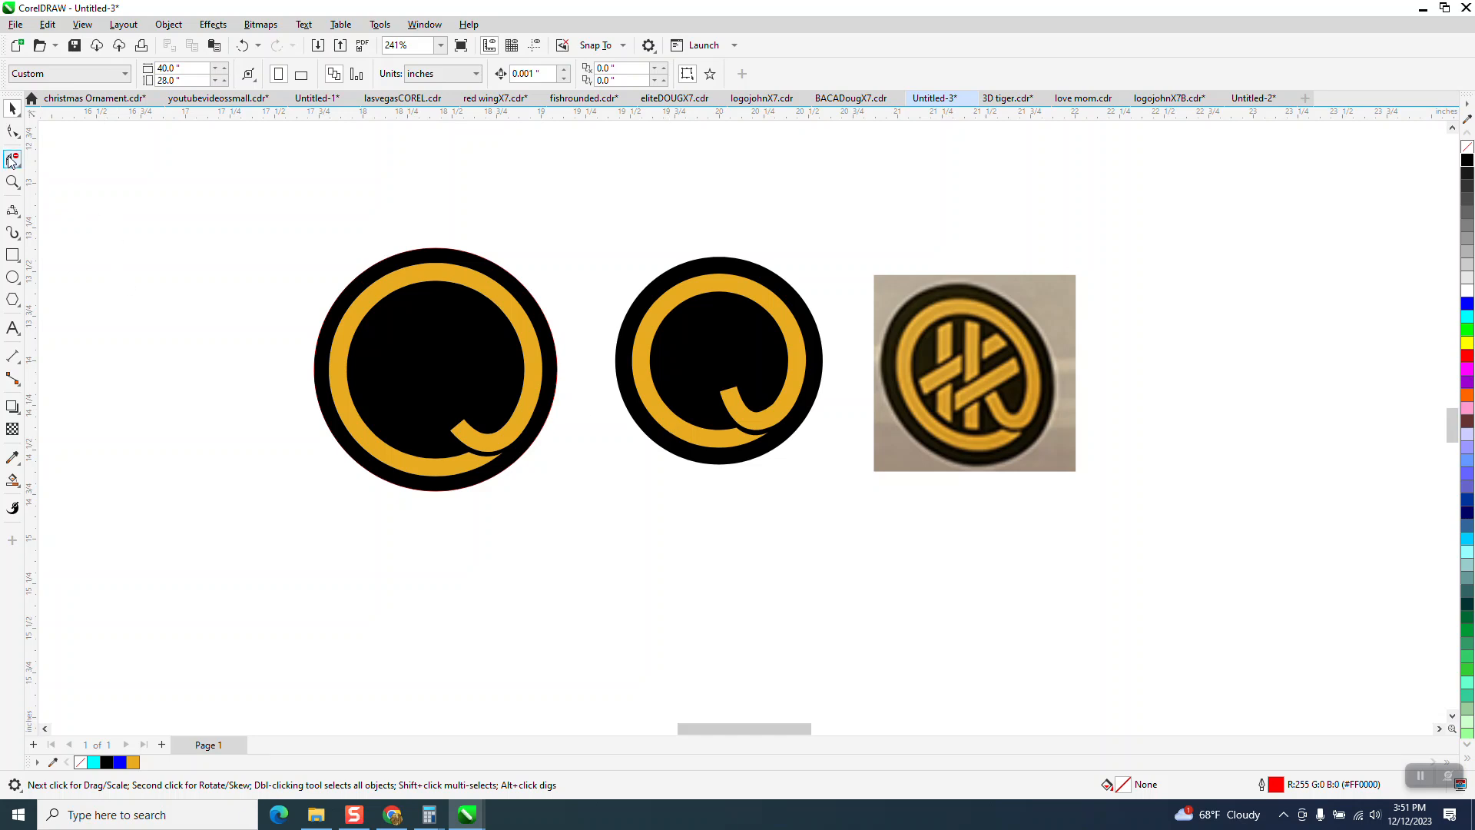
# Remove the fill from the finished badge's black background circle and give it a black outline.
pyautogui.click(12, 181)
pyautogui.moveTo(652, 330); pyautogui.dragTo(789, 431)
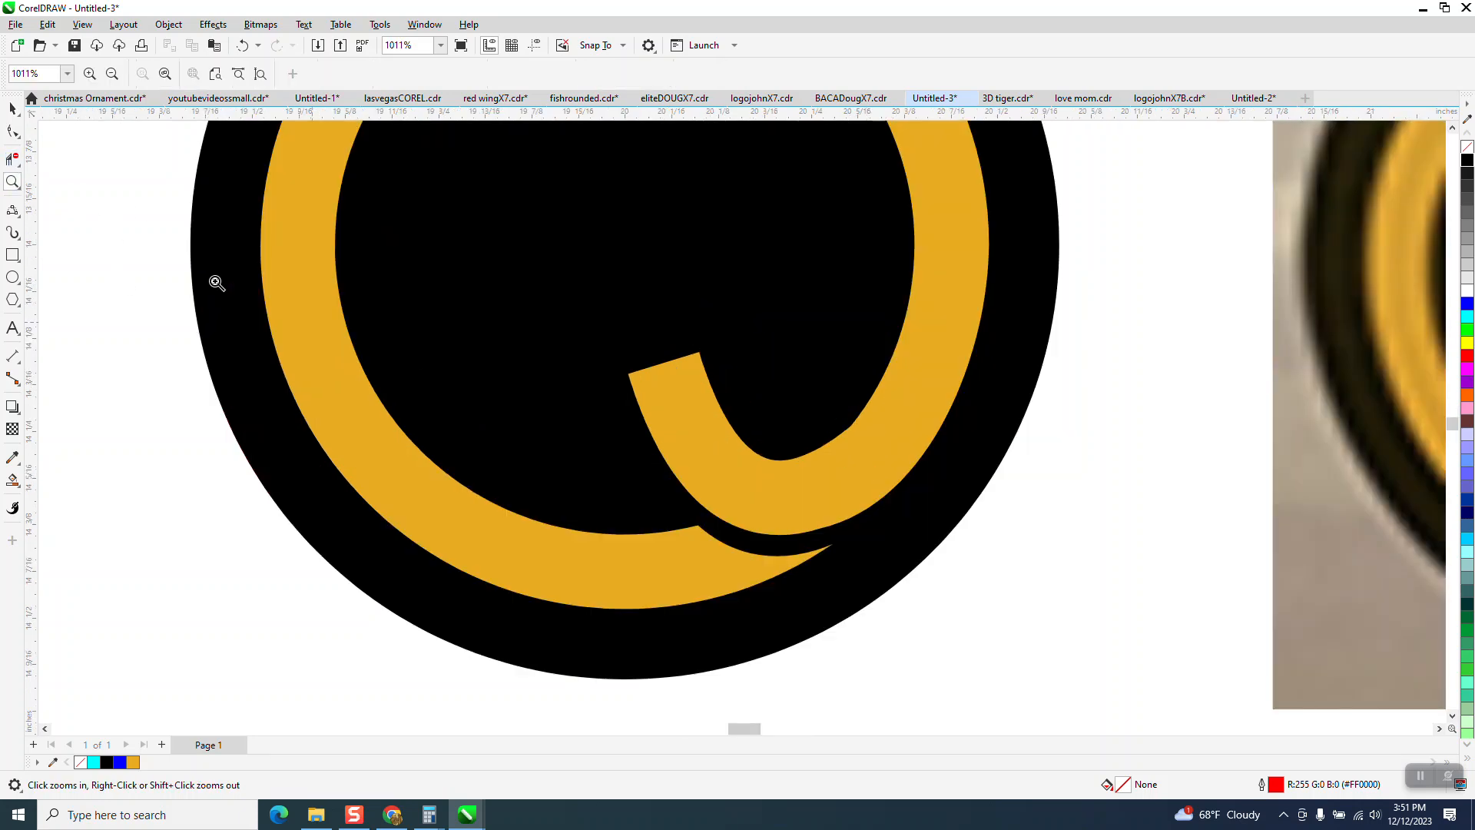
pyautogui.click(12, 109)
pyautogui.click(218, 227)
pyautogui.click(1467, 147)
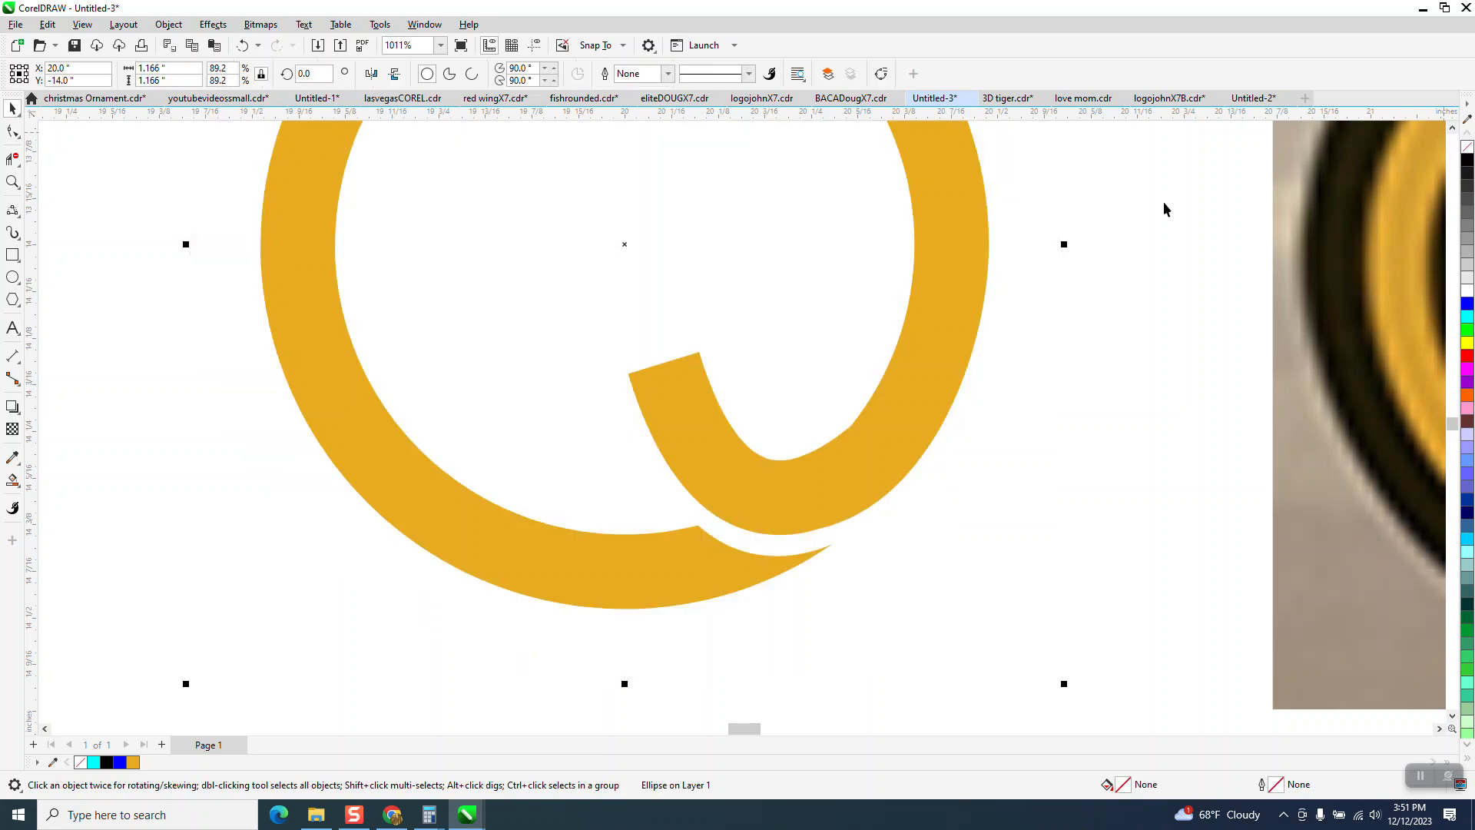
pyautogui.rightClick(1467, 159)
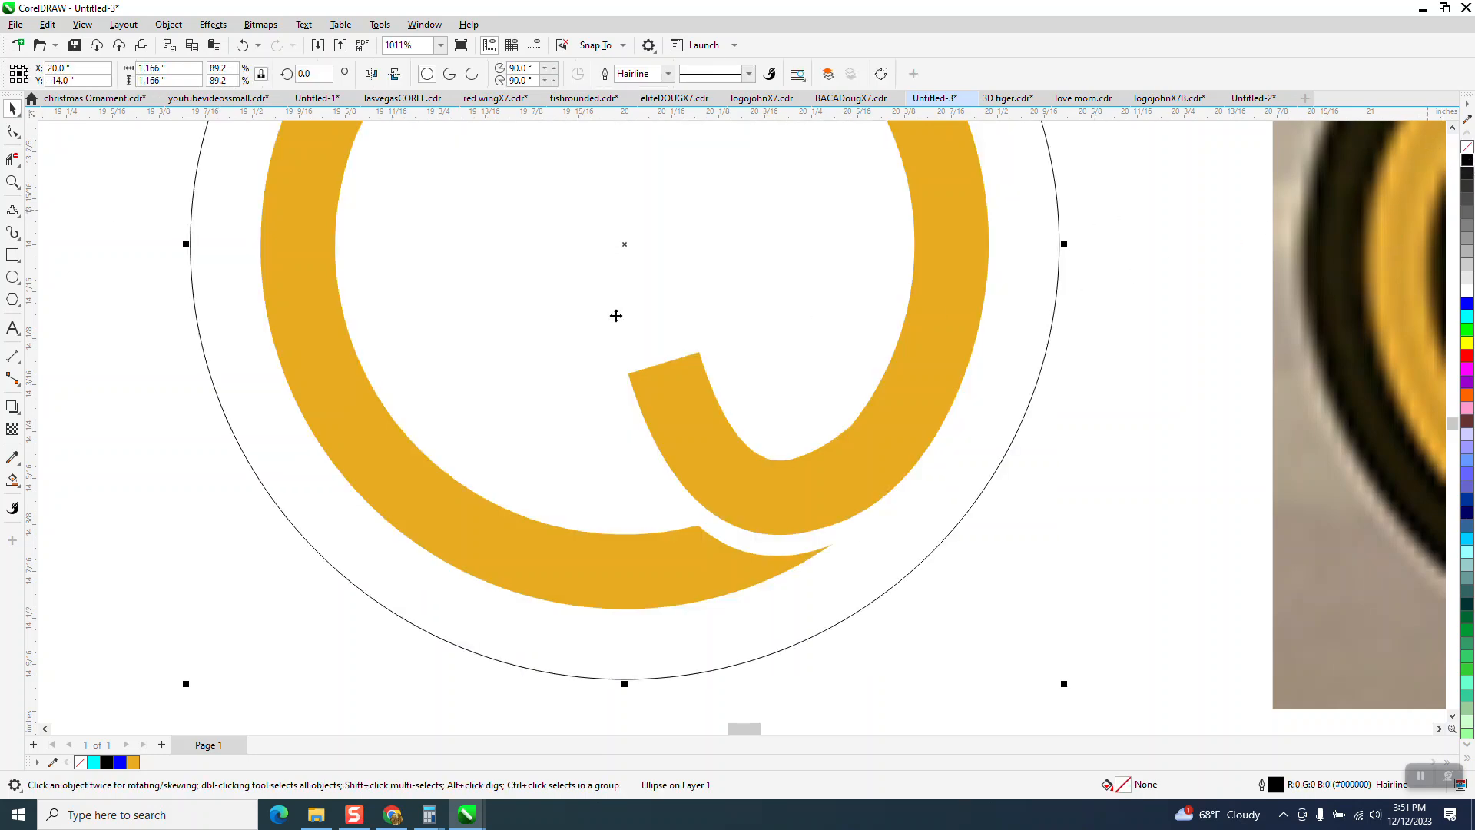
# Select the nodes at the free end of the finished badge's hook and move them slightly upward to lengthen the hook.
pyautogui.click(13, 130)
pyautogui.click(692, 361)
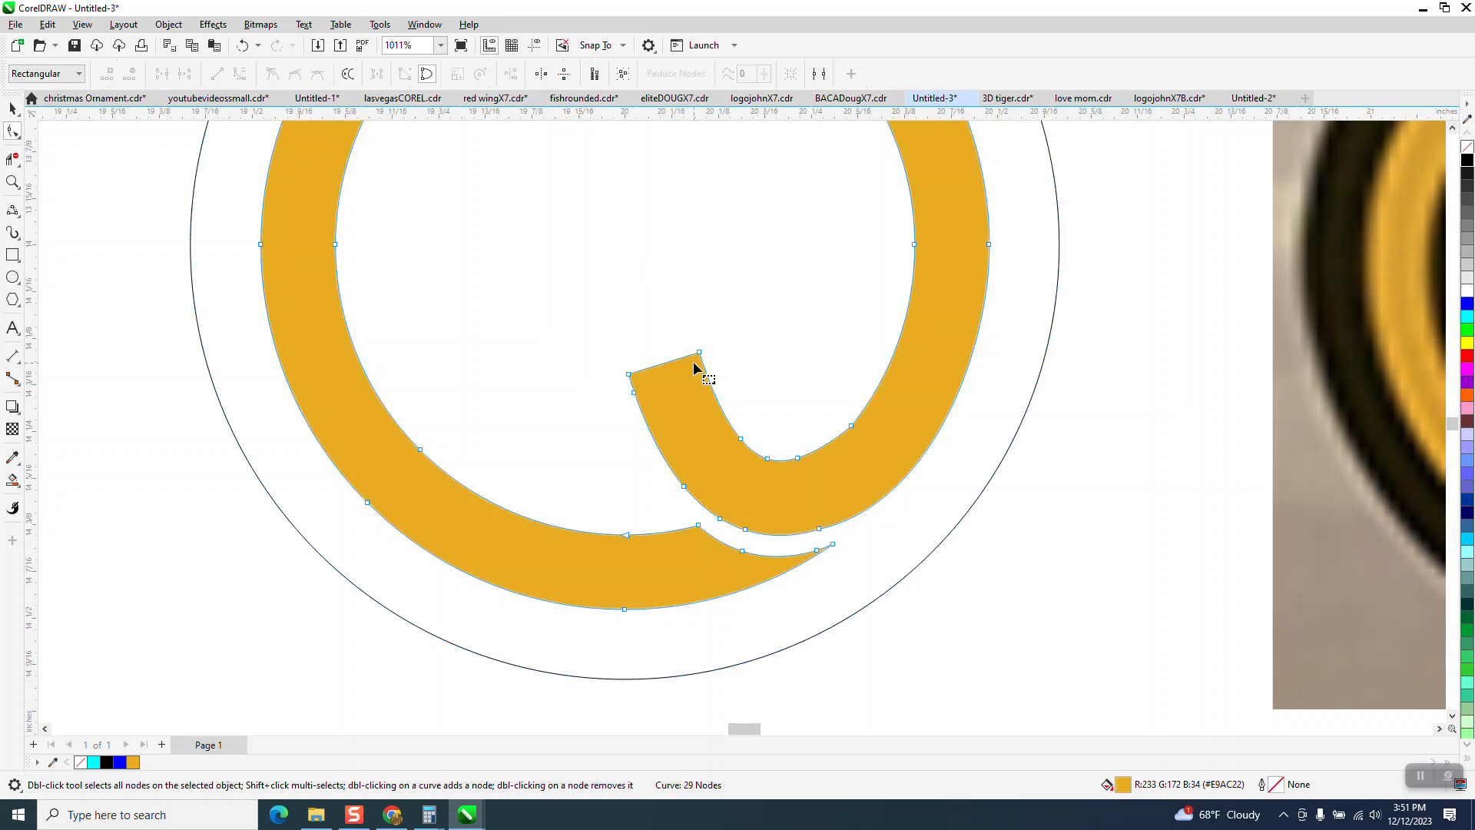
pyautogui.moveTo(721, 330); pyautogui.dragTo(614, 409)
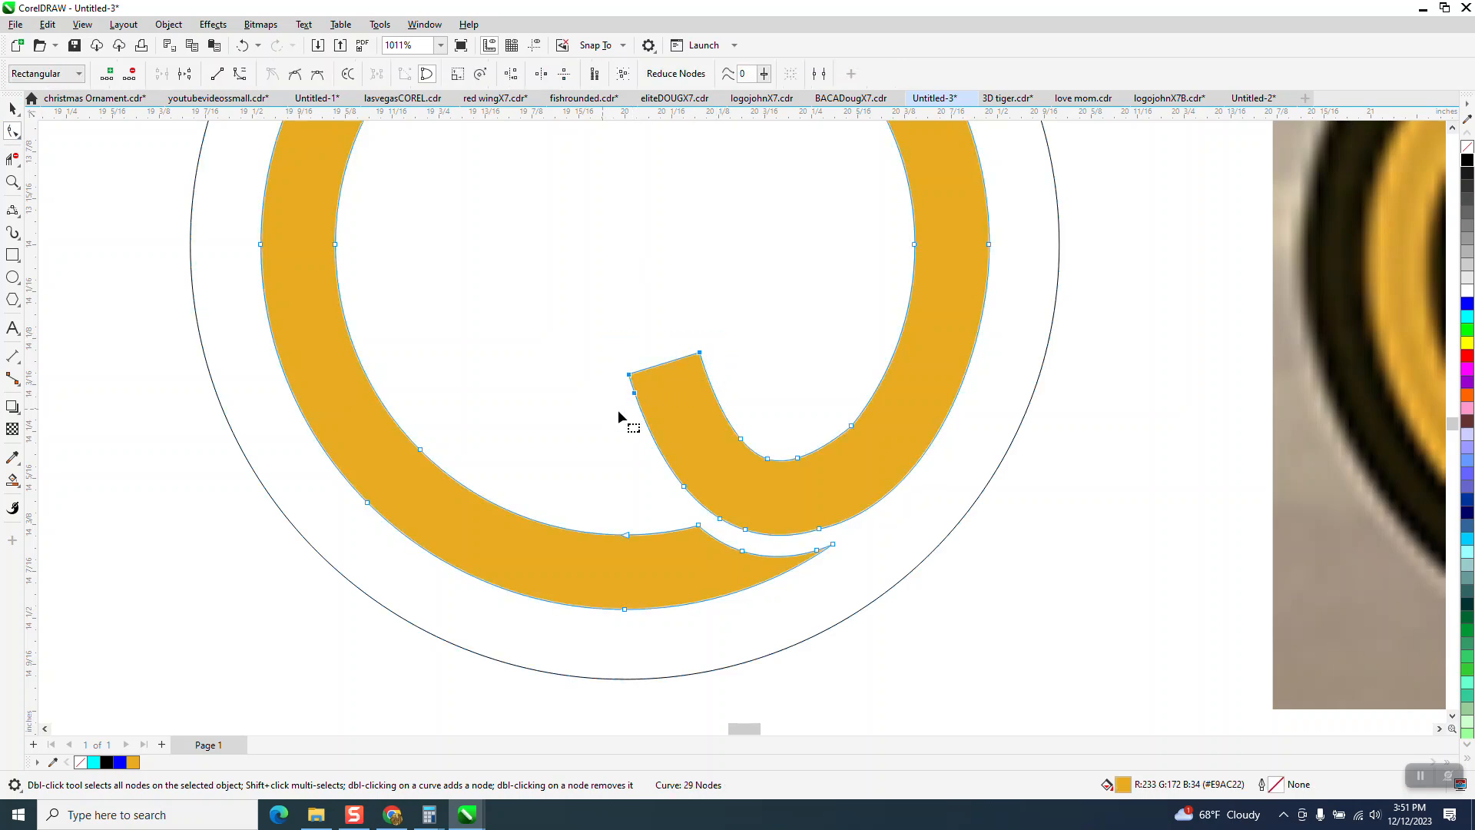
pyautogui.scroll(-2, 603, 375)
pyautogui.scroll(-1, 604, 378)
pyautogui.moveTo(644, 351)
pyautogui.mouseDown()
pyautogui.moveTo(583, 385)
pyautogui.moveTo(624, 371)
pyautogui.moveTo(627, 350)
pyautogui.mouseUp()
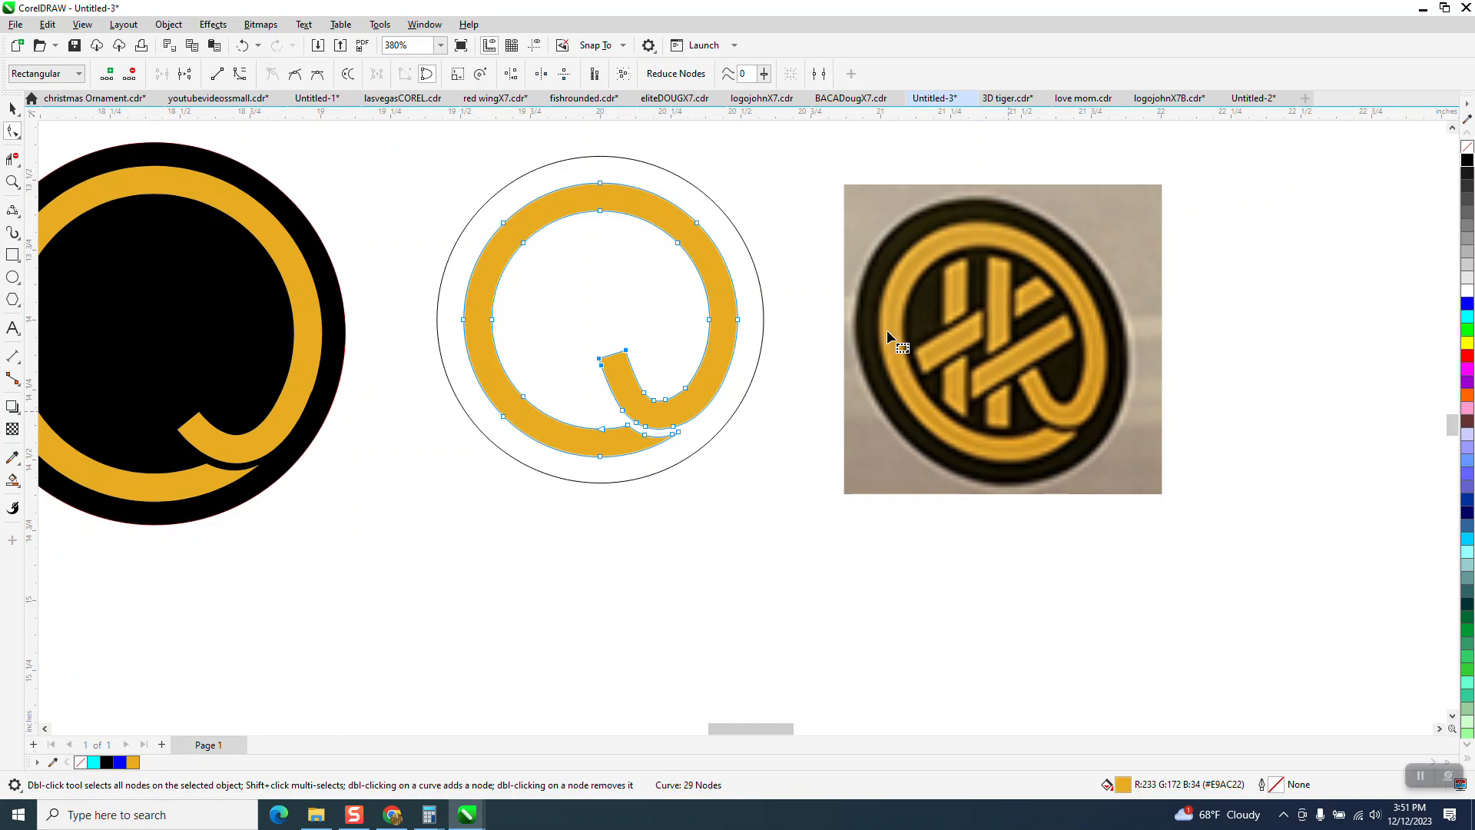
pyautogui.click(822, 417)
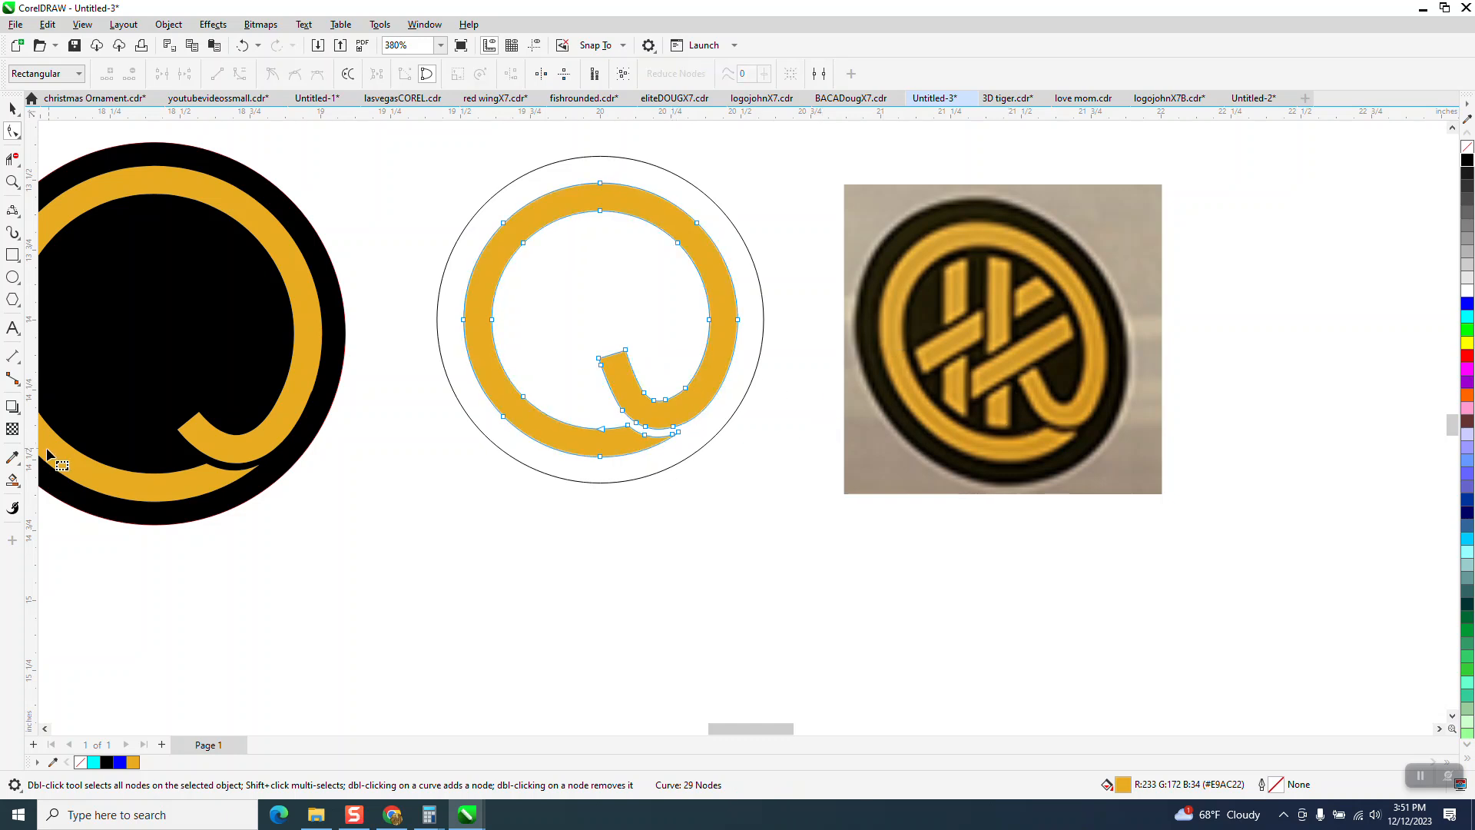
# Fill the finished badge's background inside its outlined circle with black using Smart Fill, and deselect it.
pyautogui.click(12, 484)
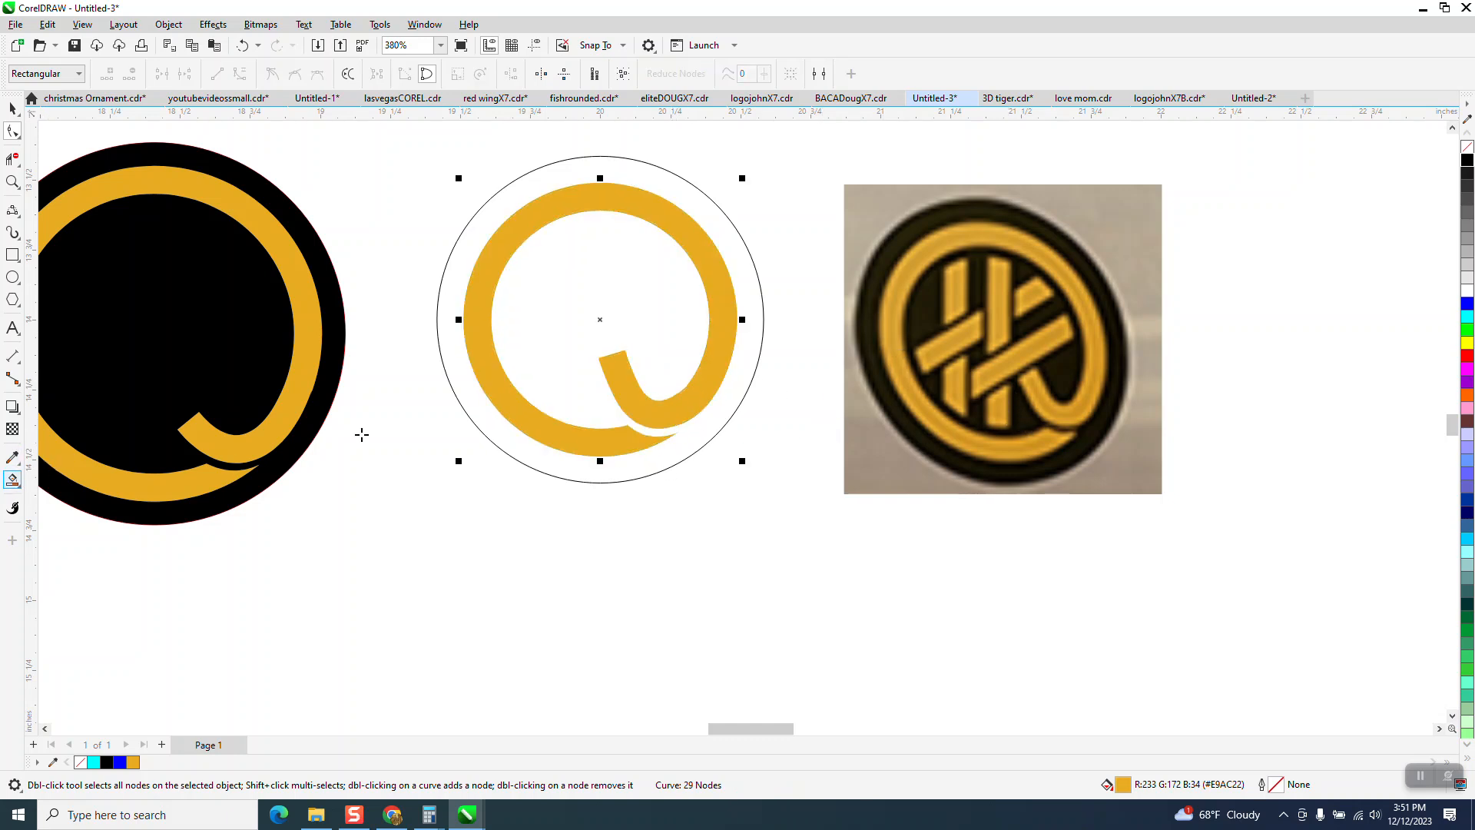
pyautogui.click(495, 409)
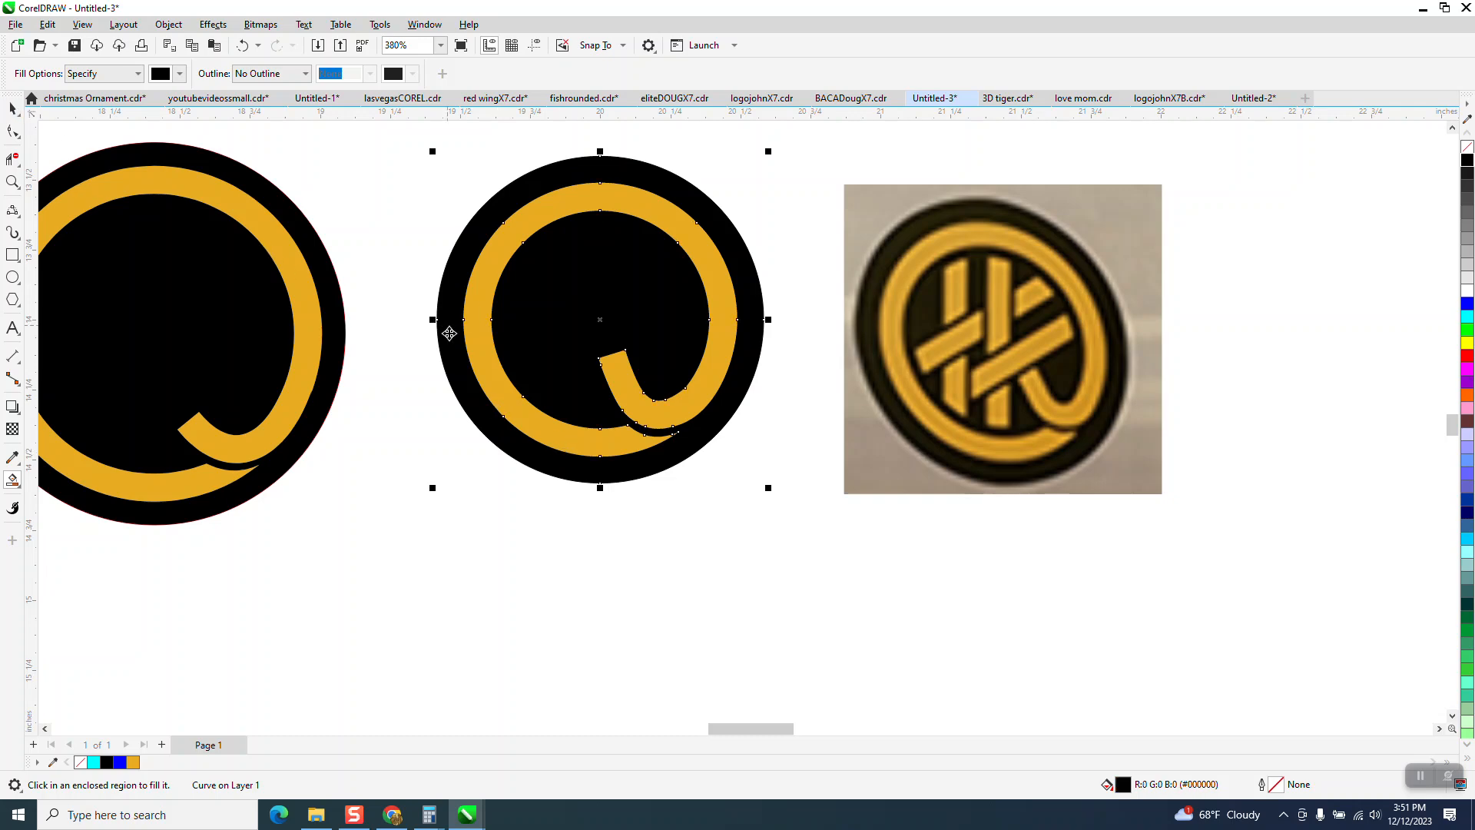
pyautogui.press('space')
pyautogui.click(420, 363)
pyautogui.scroll(-1, 662, 519)
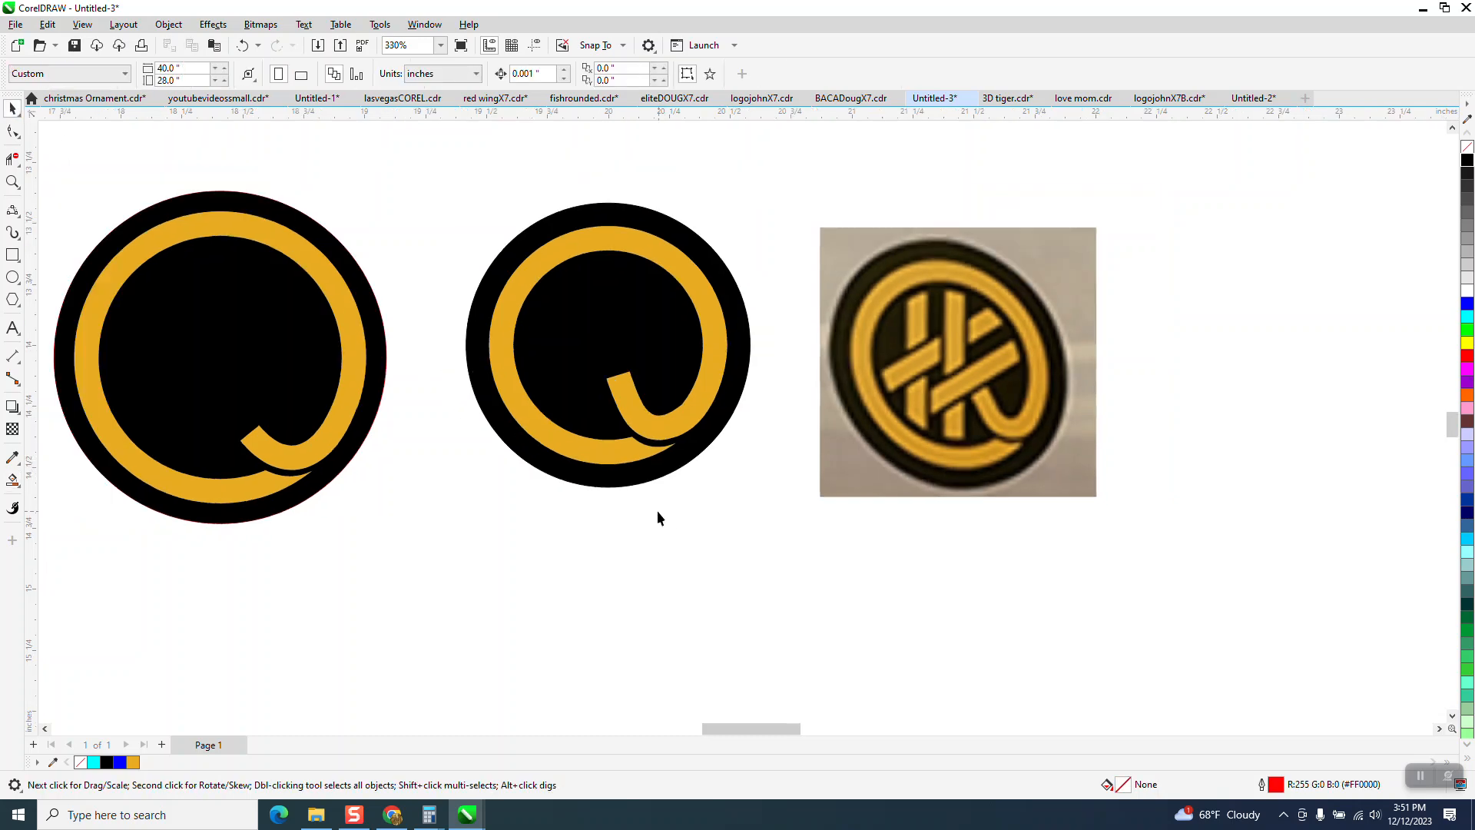